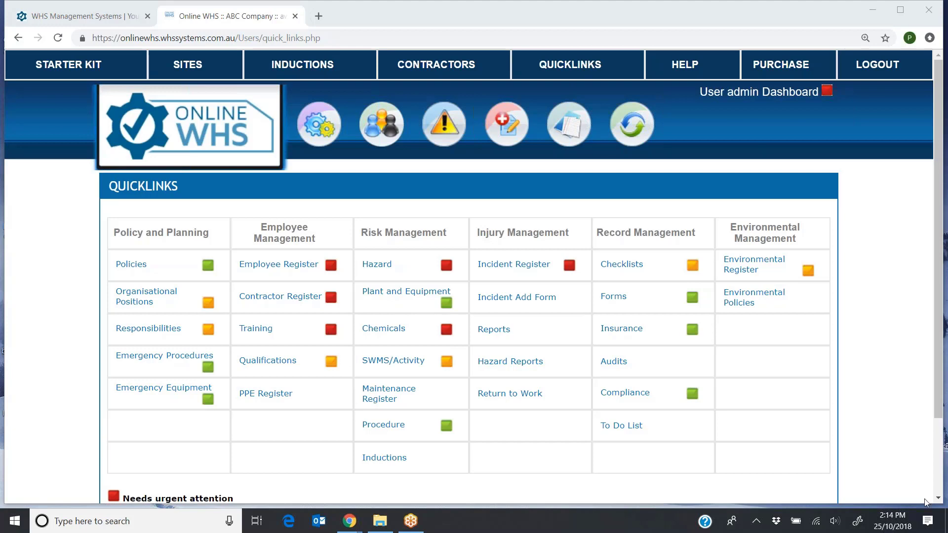
Open the Plant and Equipment register and start a new plant and equipment entry
left_click(392, 292)
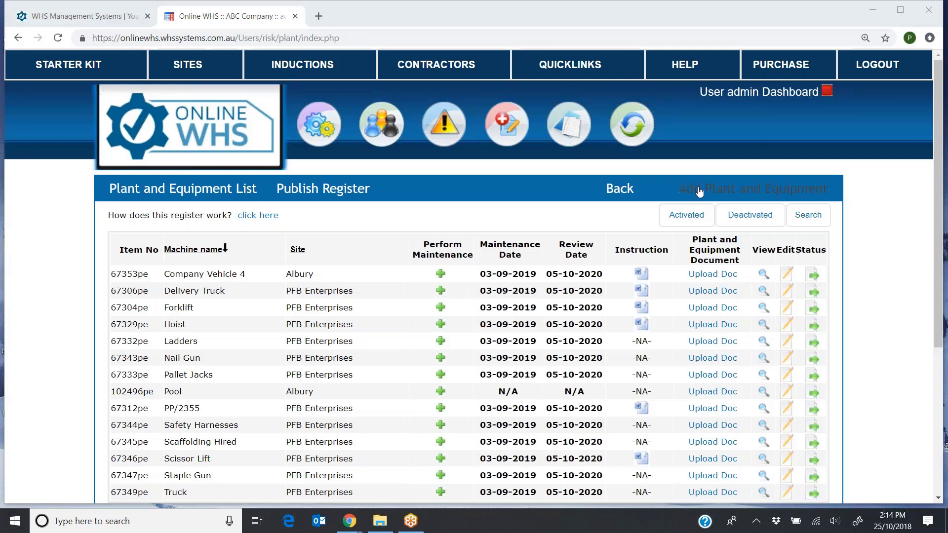
left_click(745, 196)
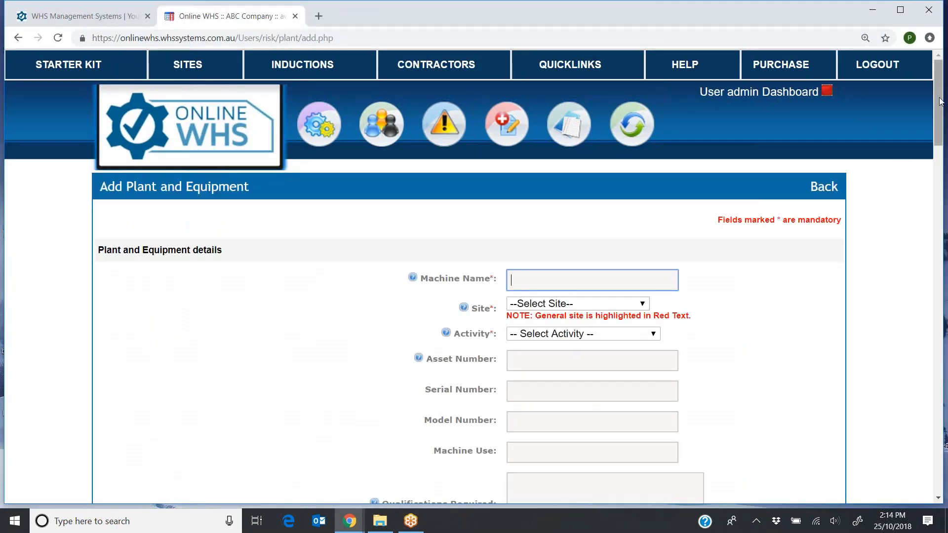
scroll(932, 138, "down", 4)
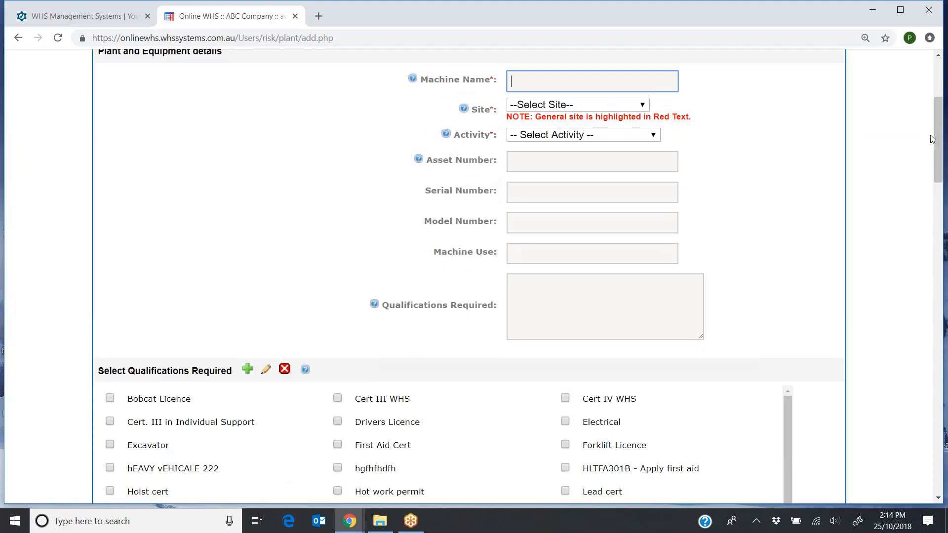
Examine the available Site and Activity choices for the new plant item without selecting any
left_click(578, 105)
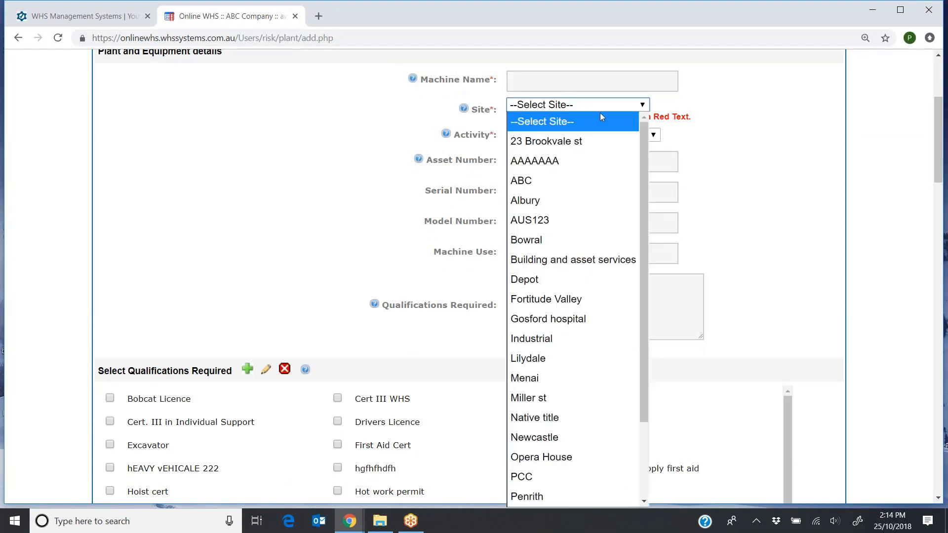
scroll(624, 269, "down", 3)
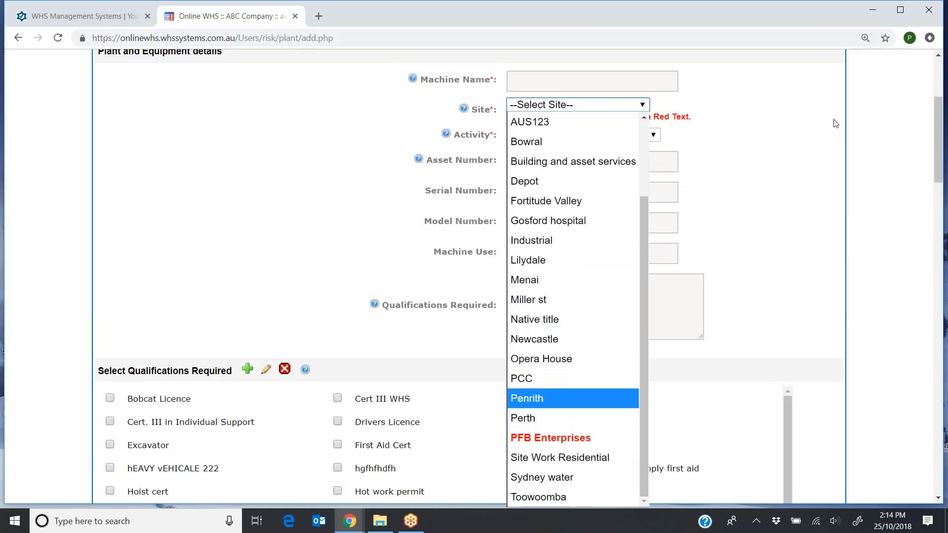
left_click(768, 161)
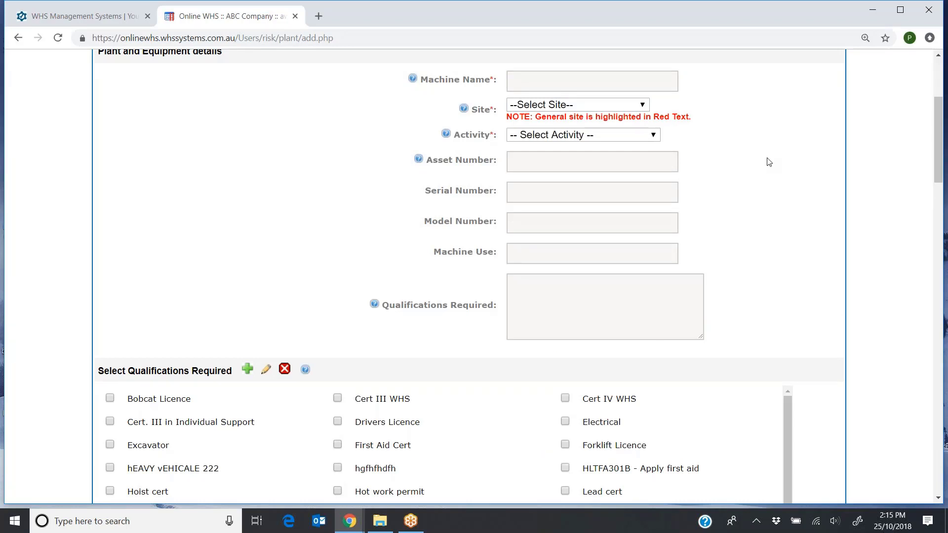
left_click(654, 135)
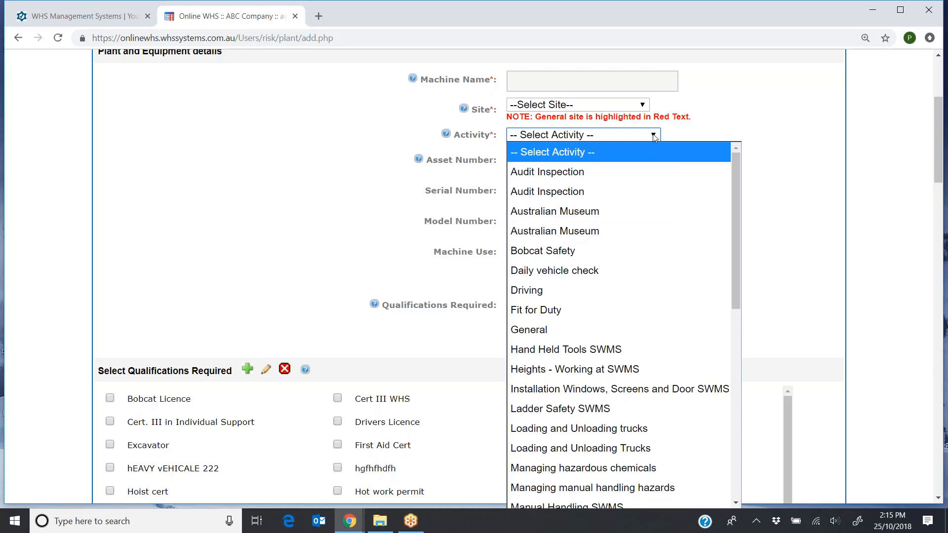
left_click(653, 136)
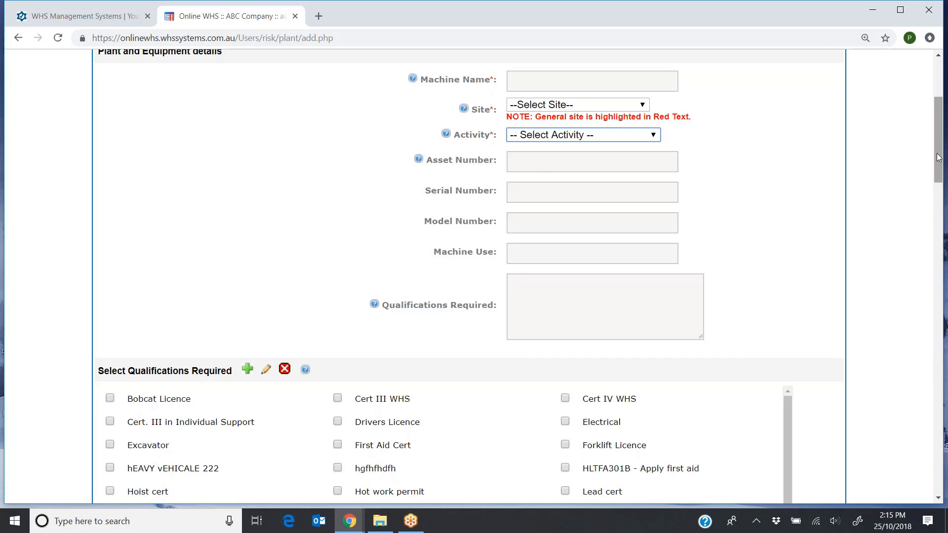
Examine the form's qualification, induction and training, purchase, registration and insurance sections
scroll(938, 163, "down", 5)
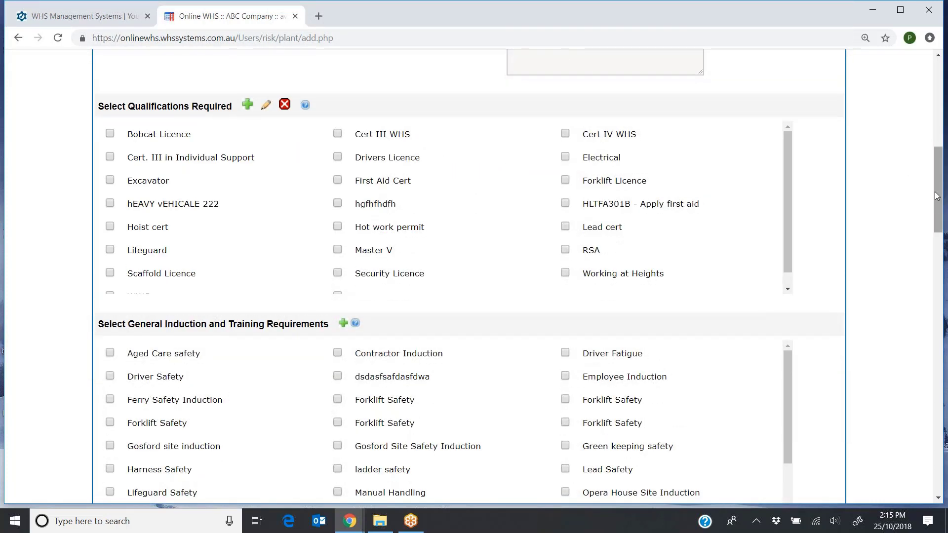
scroll(540, 150, "up", 2)
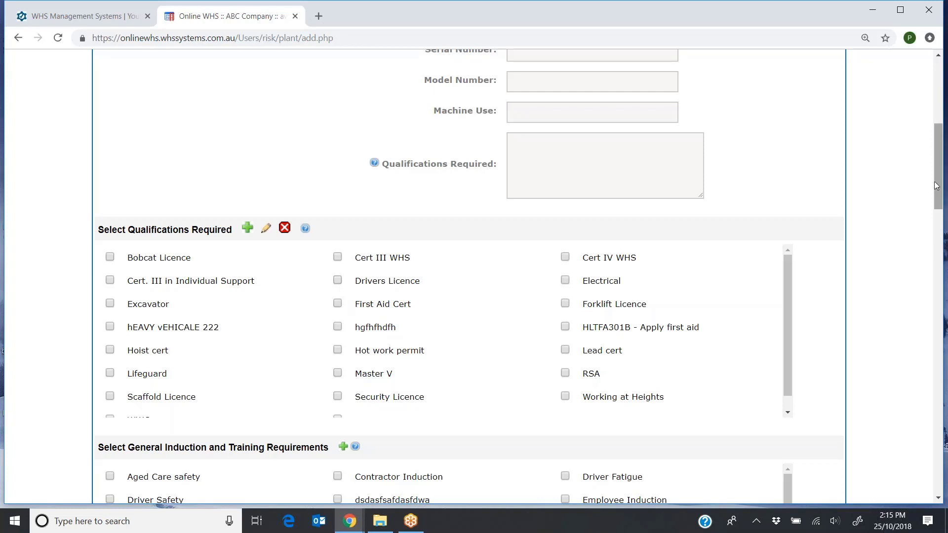
left_click_drag(937, 186, 942, 244)
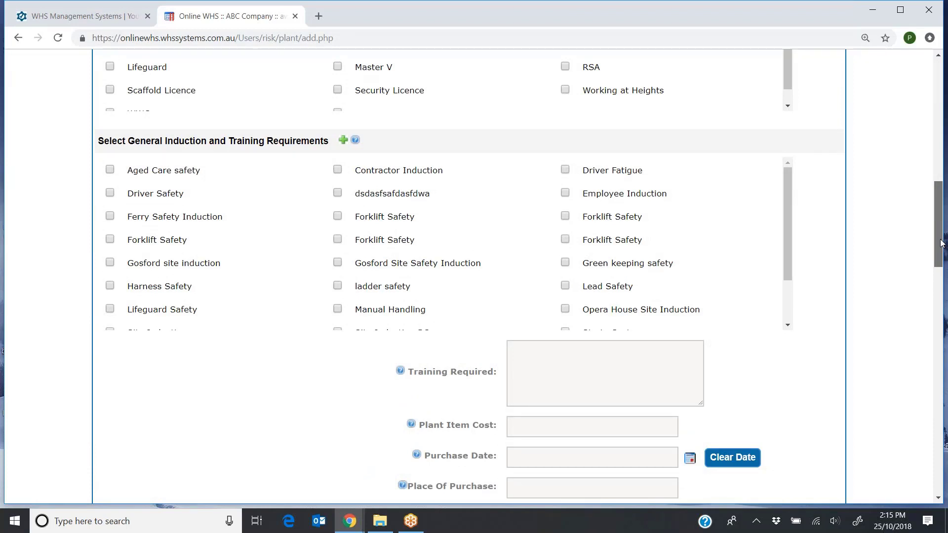
scroll(586, 213, "down", 3)
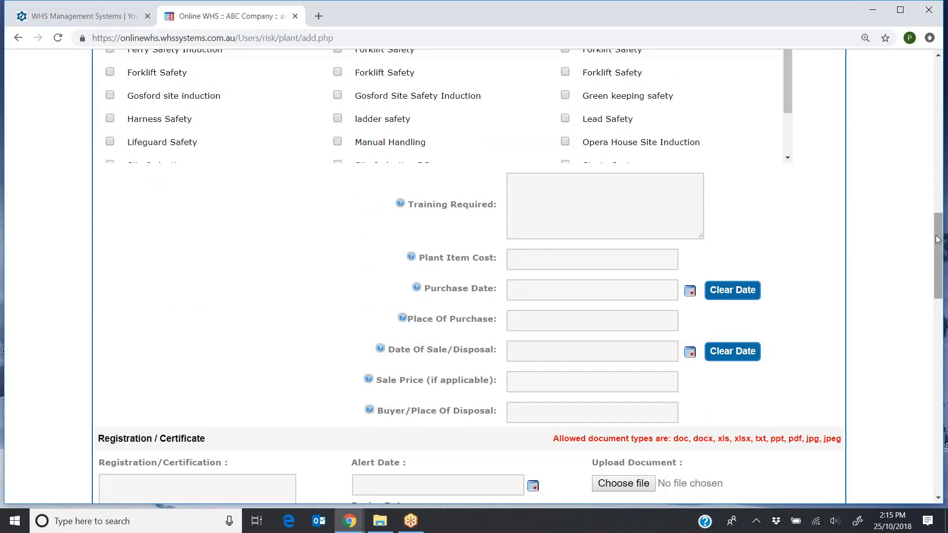
left_click_drag(938, 237, 937, 278)
scroll(186, 222, "down", 1)
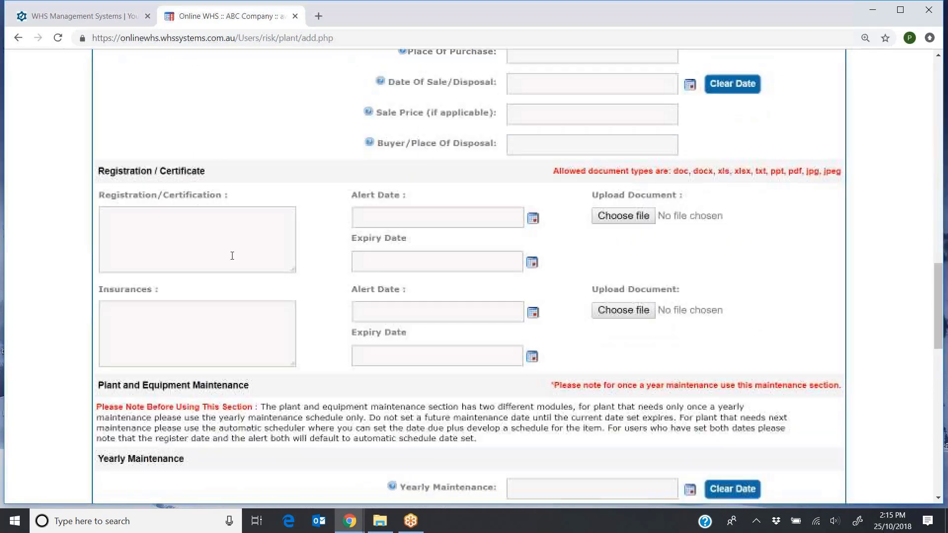
left_click(186, 222)
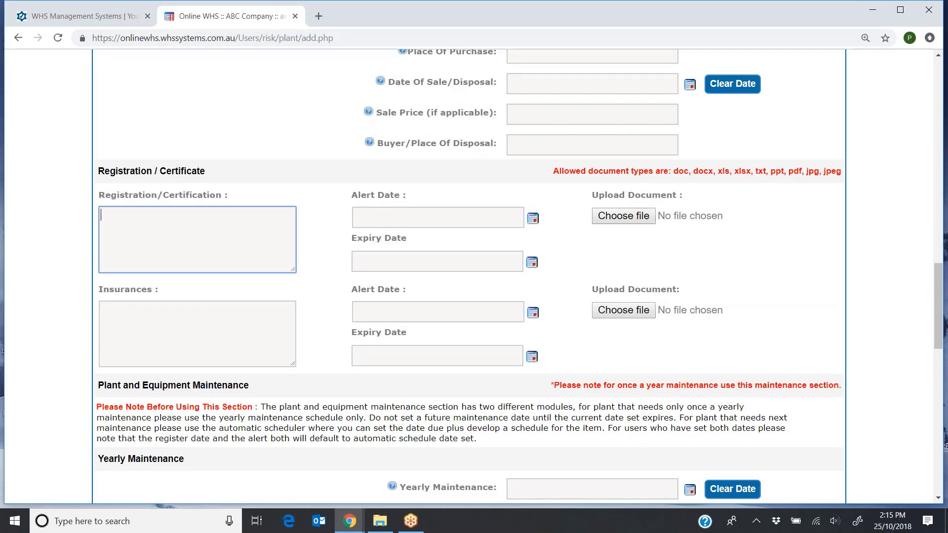
scroll(919, 294, "down", 2)
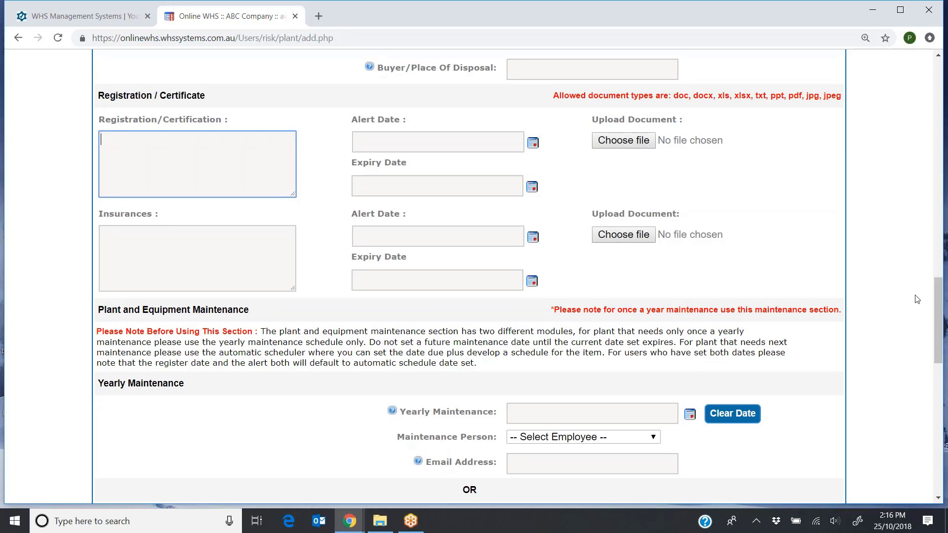
Set the Automatic Scheduler's next maintenance date to 30-10-2018 and assign an employee as the maintenance person
left_click_drag(939, 303, 939, 347)
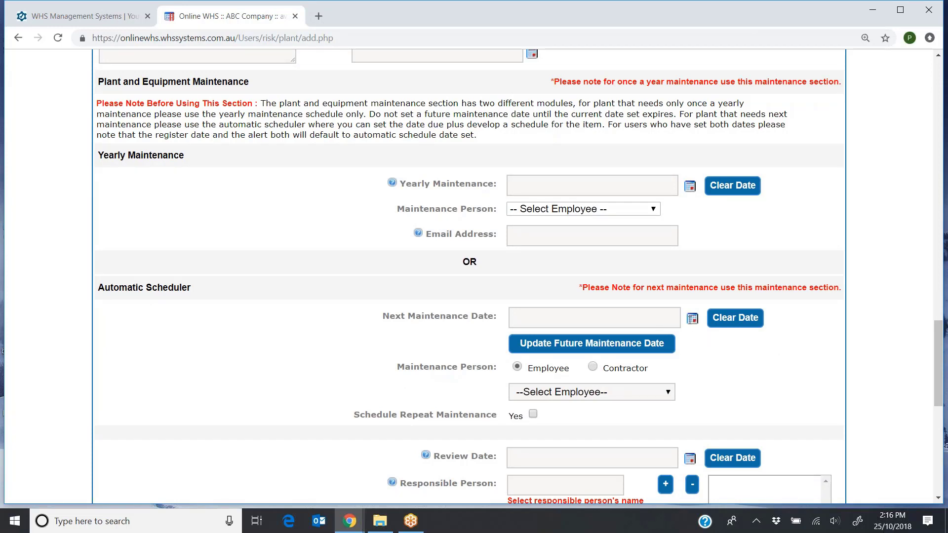
left_click(600, 344)
left_click(538, 434)
left_click(554, 345)
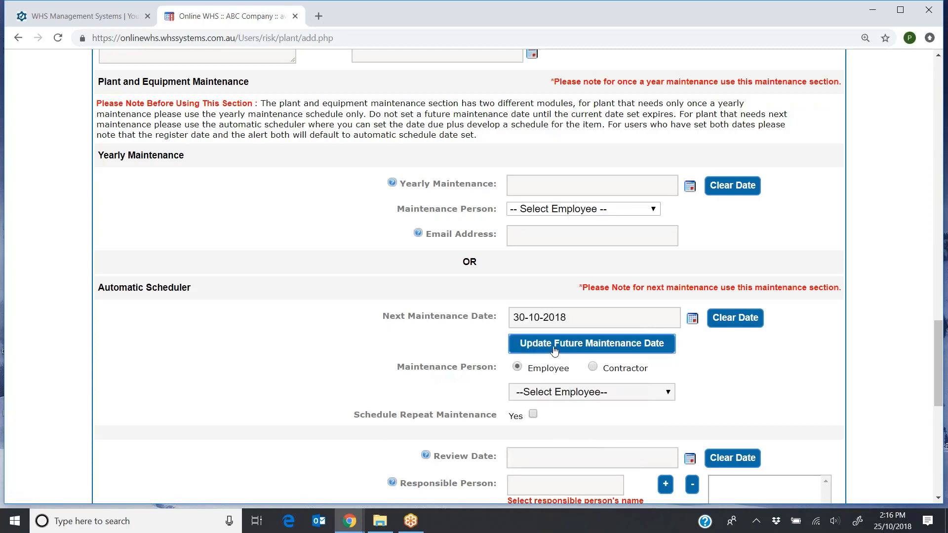
left_click(597, 394)
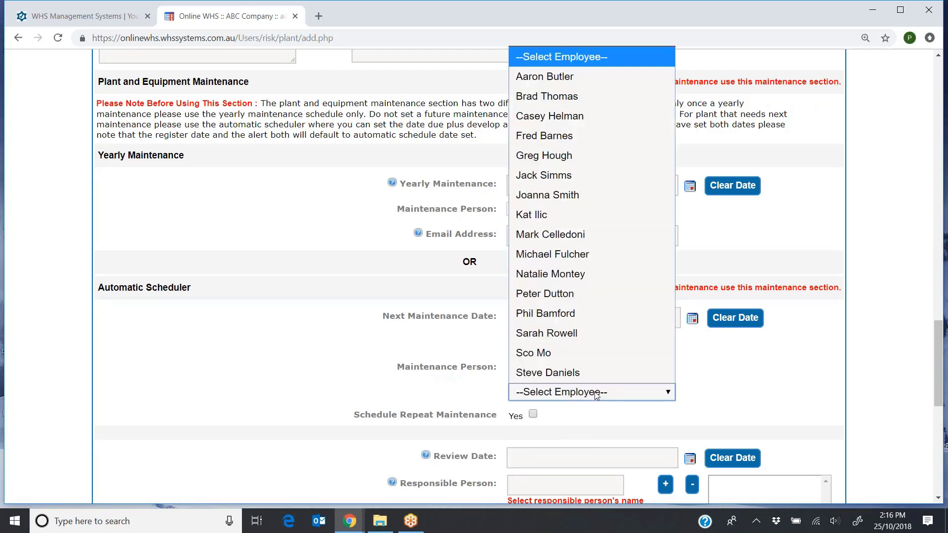
left_click(534, 352)
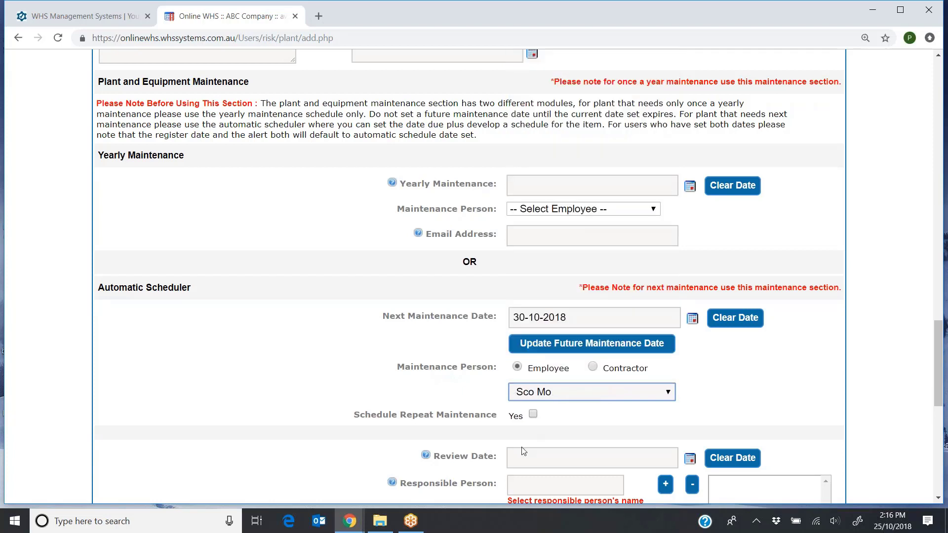
Enable repeat maintenance every 2 weeks and update the future maintenance date
left_click(533, 415)
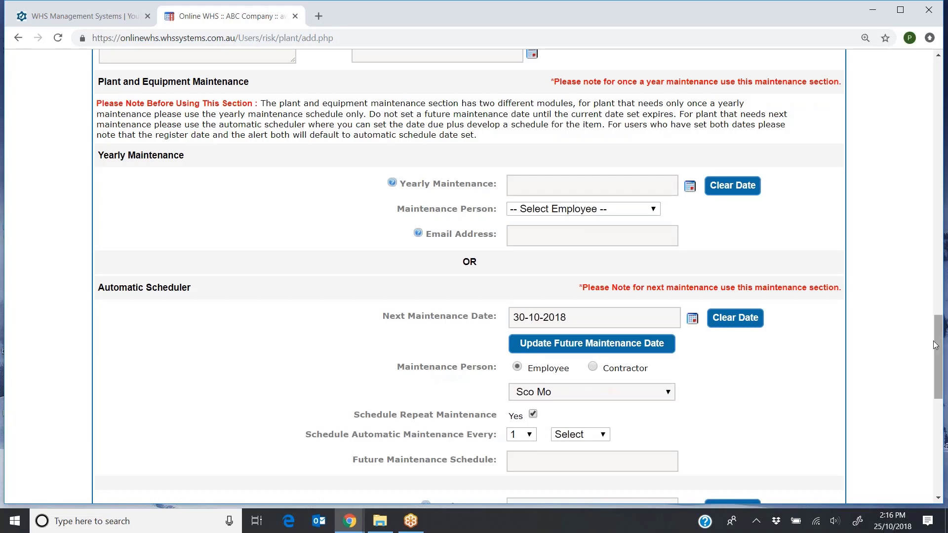
left_click_drag(936, 344, 935, 376)
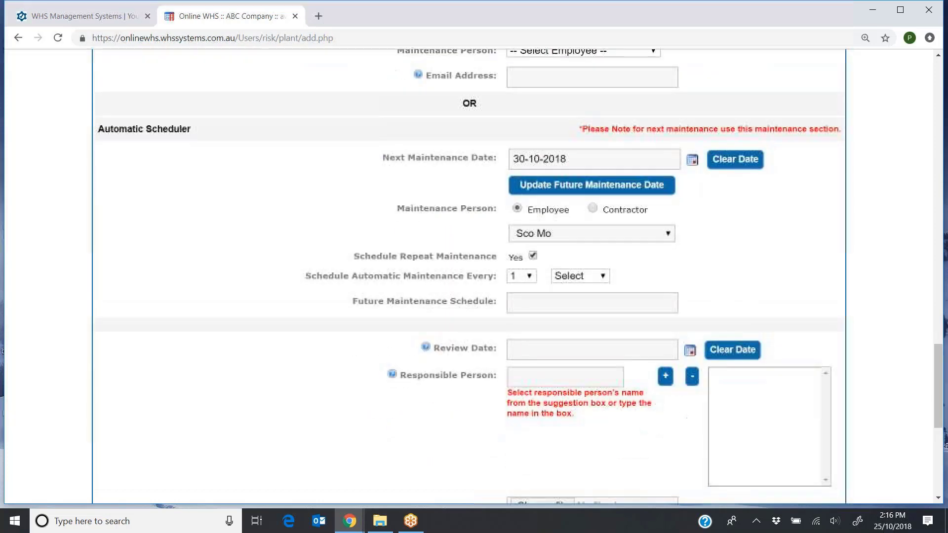
left_click(529, 277)
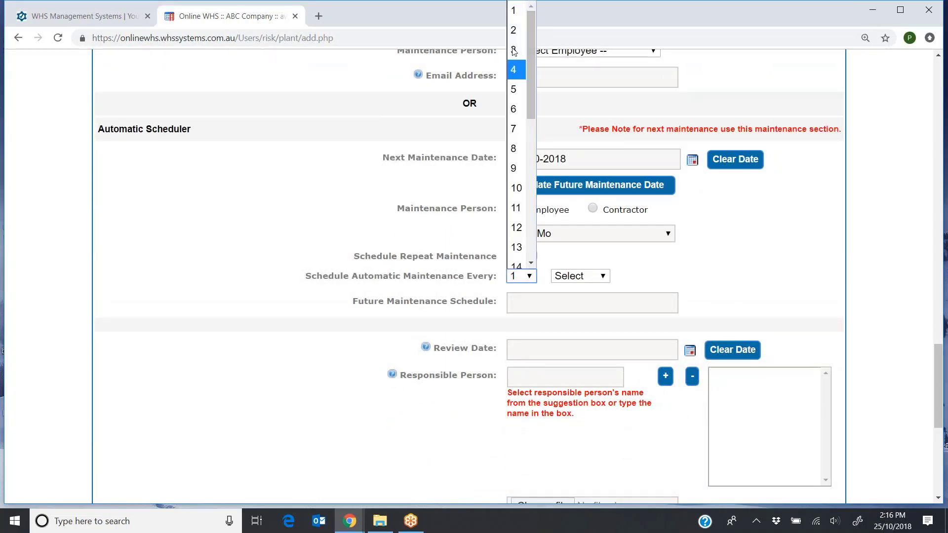
left_click(514, 31)
left_click(592, 276)
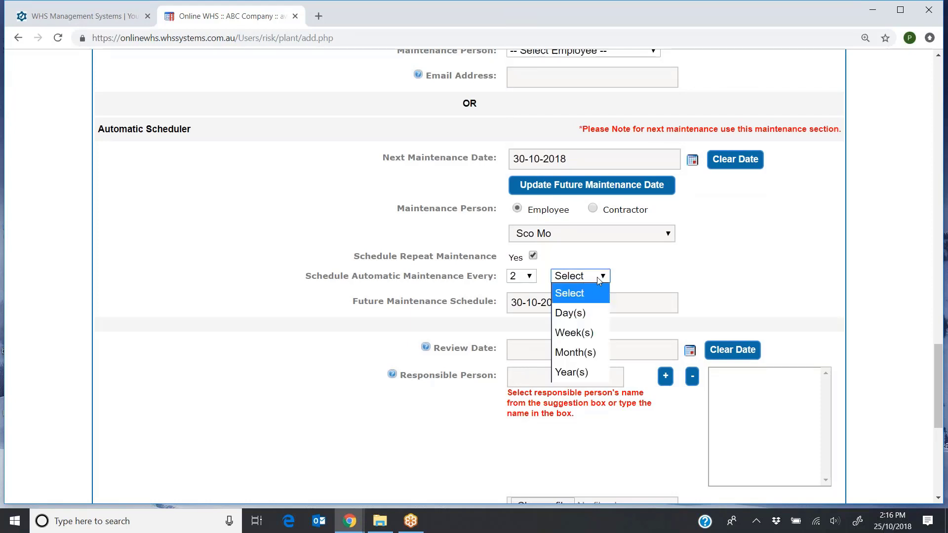
left_click(580, 331)
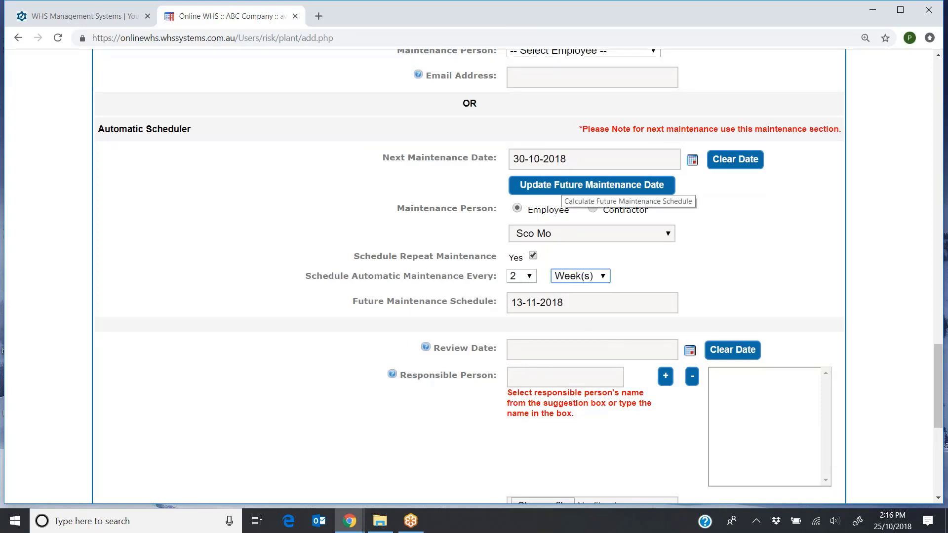
left_click(567, 185)
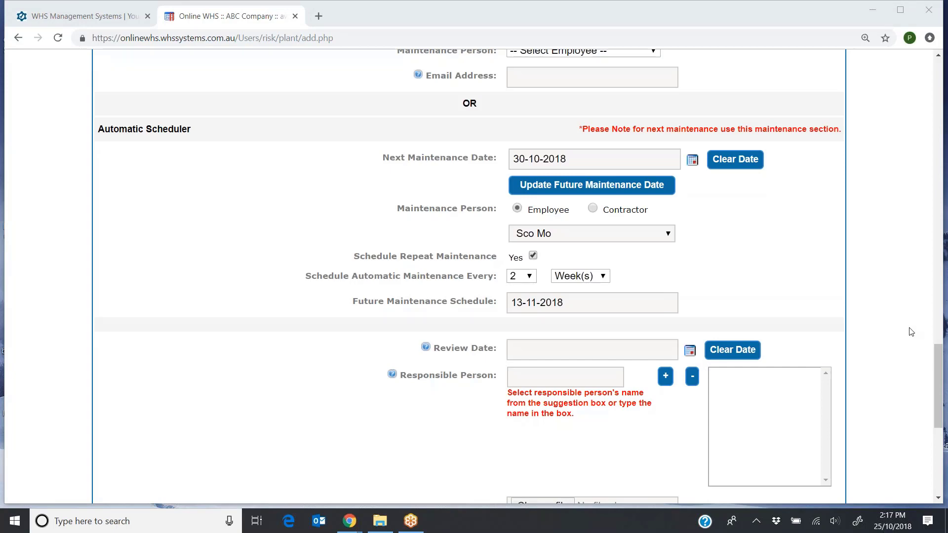
Examine the form's review, image, alert and document fields, and return to the register without adding the item
left_click_drag(939, 365, 940, 415)
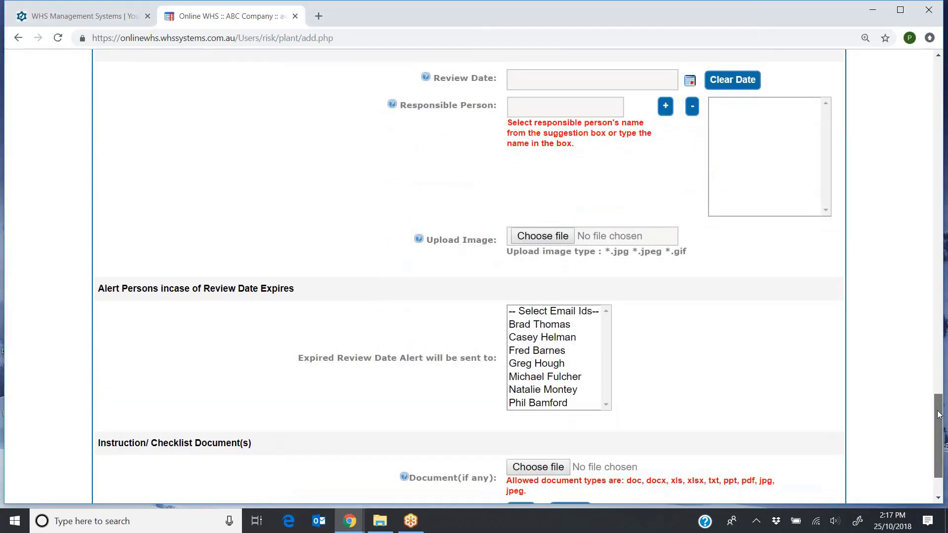
left_click_drag(939, 415, 939, 430)
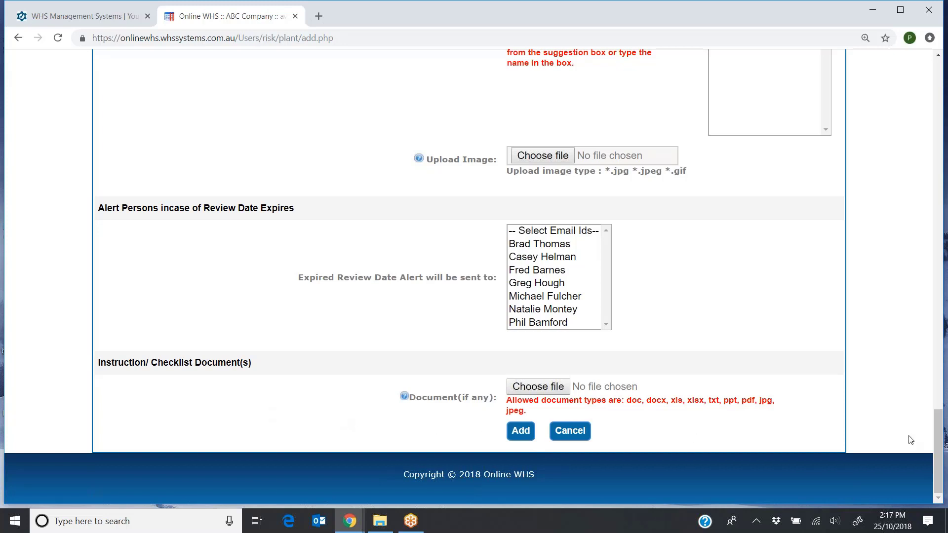
left_click_drag(938, 461, 939, 105)
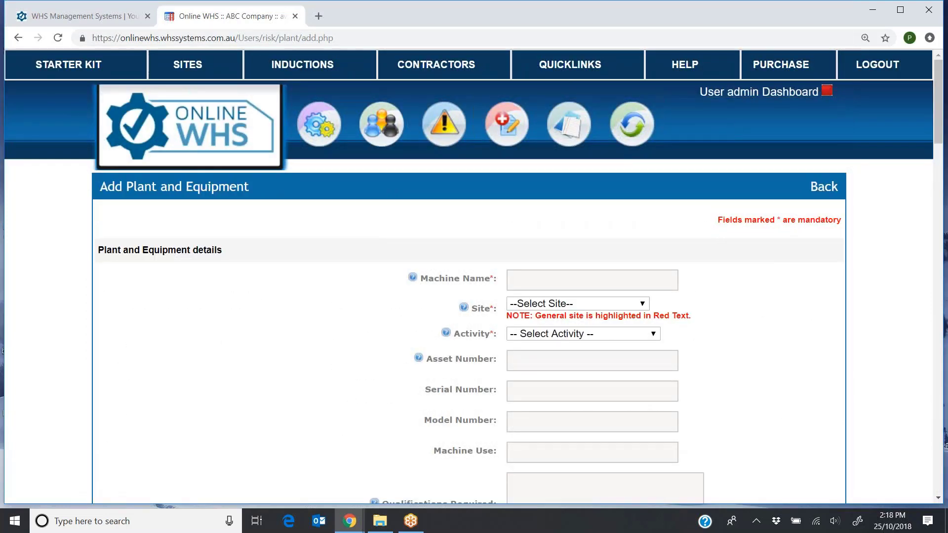
left_click(828, 190)
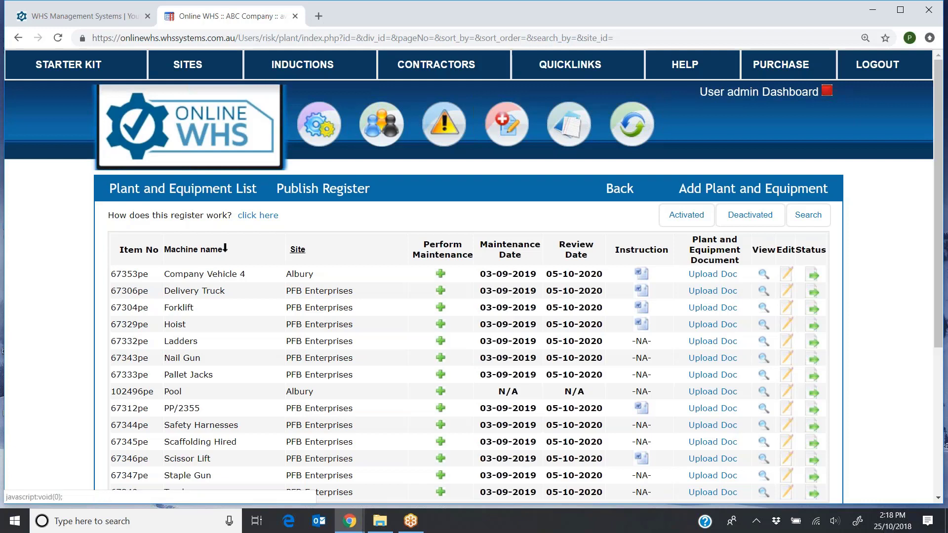
Examine the Add Maintenance form for Company Vehicle 4 and close it without adding a record
left_click(212, 250)
left_click(441, 274)
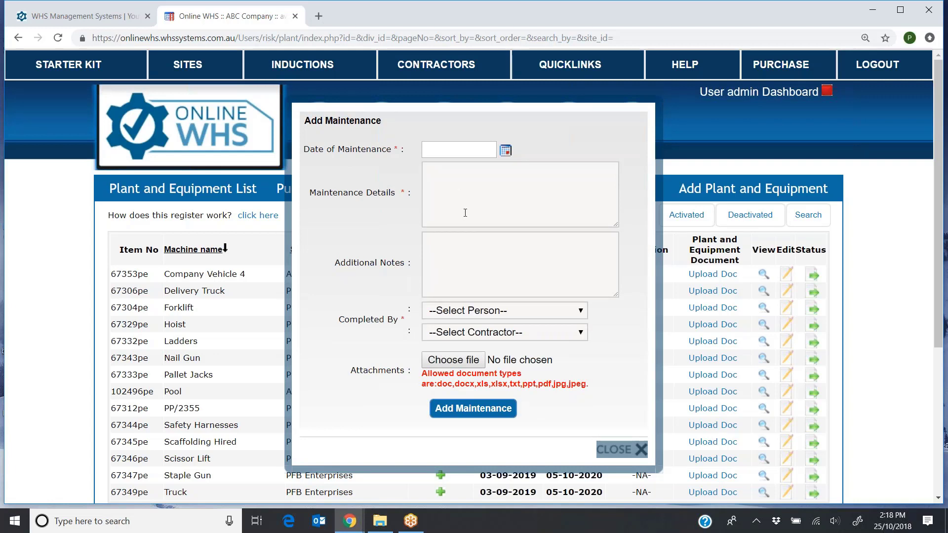
left_click(457, 267)
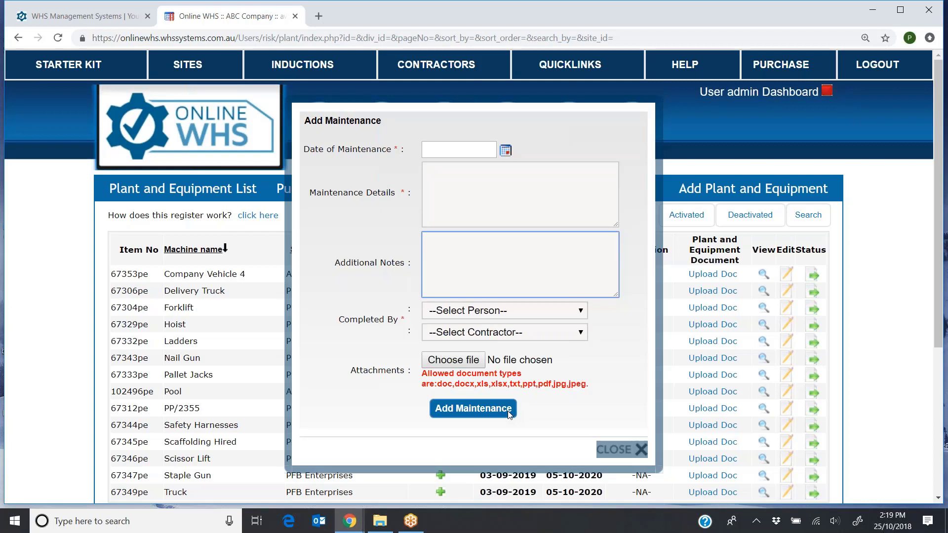
left_click(638, 450)
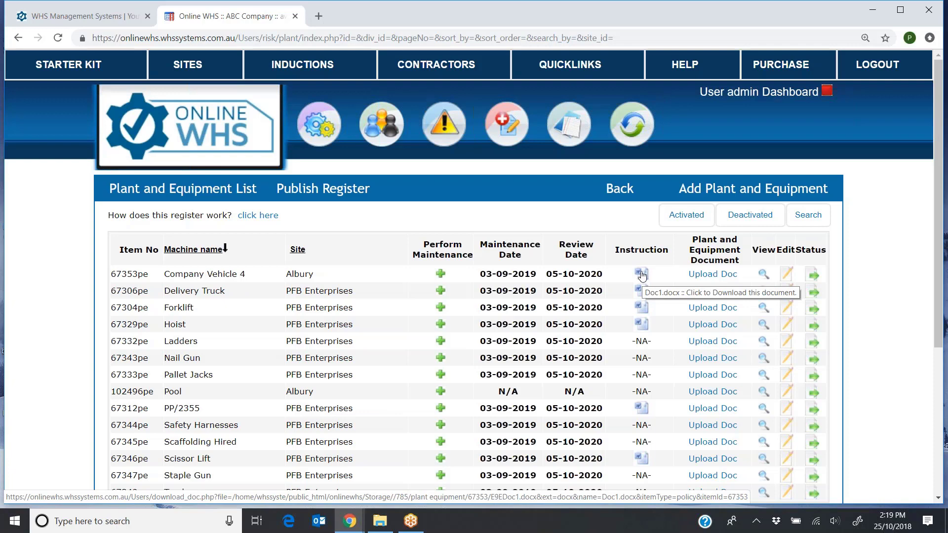
View the Company Vehicle 4 record and show its activity log
left_click(764, 276)
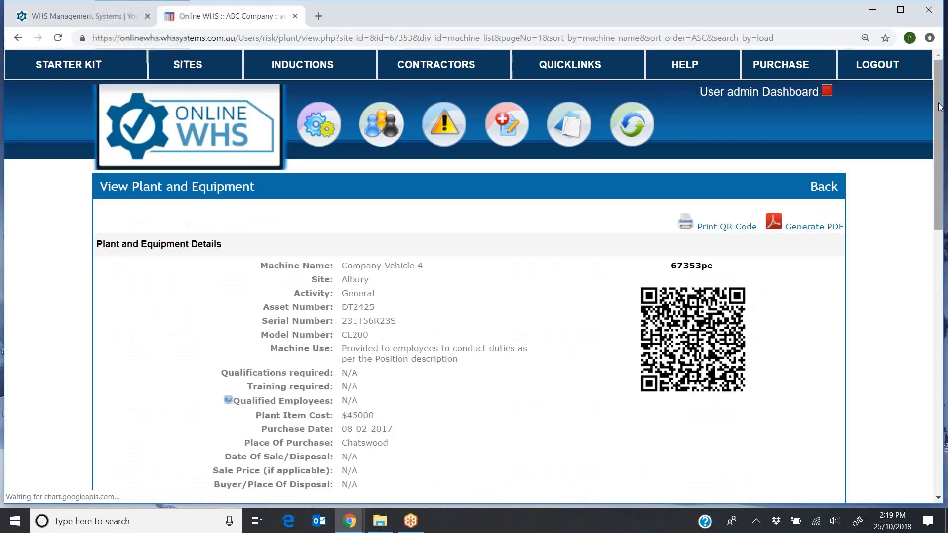
left_click_drag(940, 112, 938, 410)
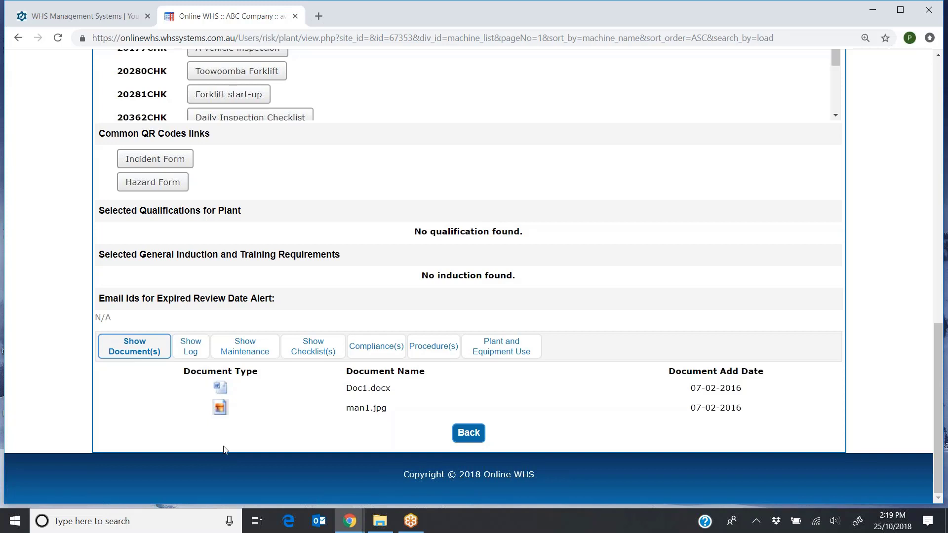
left_click(188, 351)
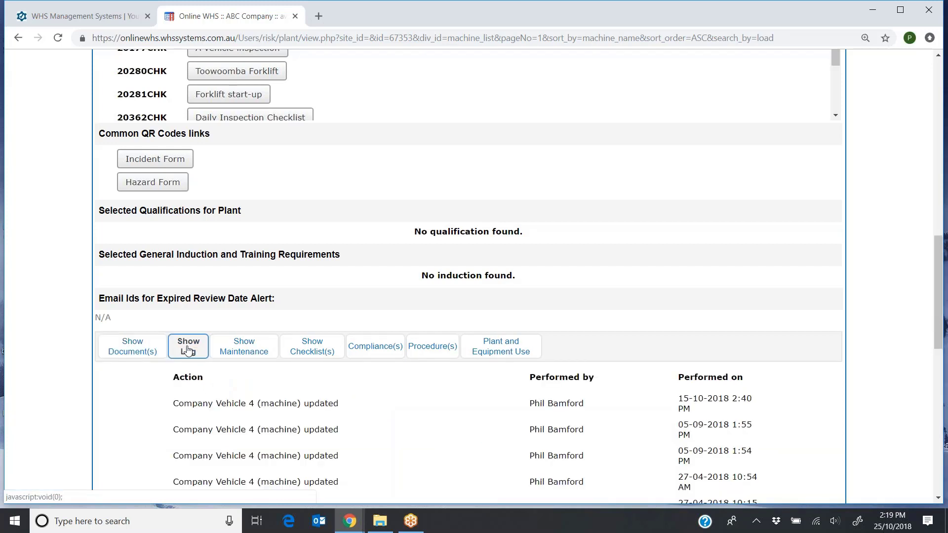
Show Company Vehicle 4's maintenance history and view the details of its registration renewal entry, closing them when done
left_click(255, 352)
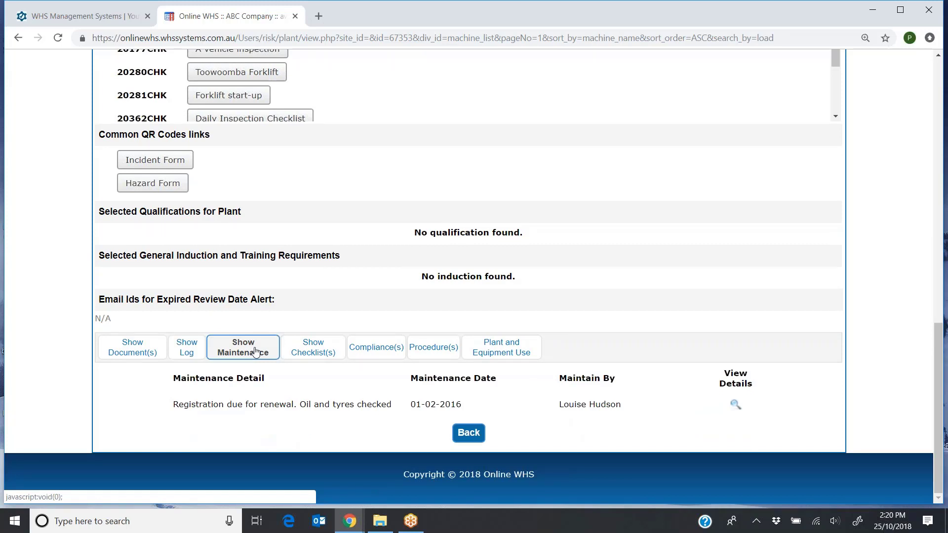
left_click(735, 406)
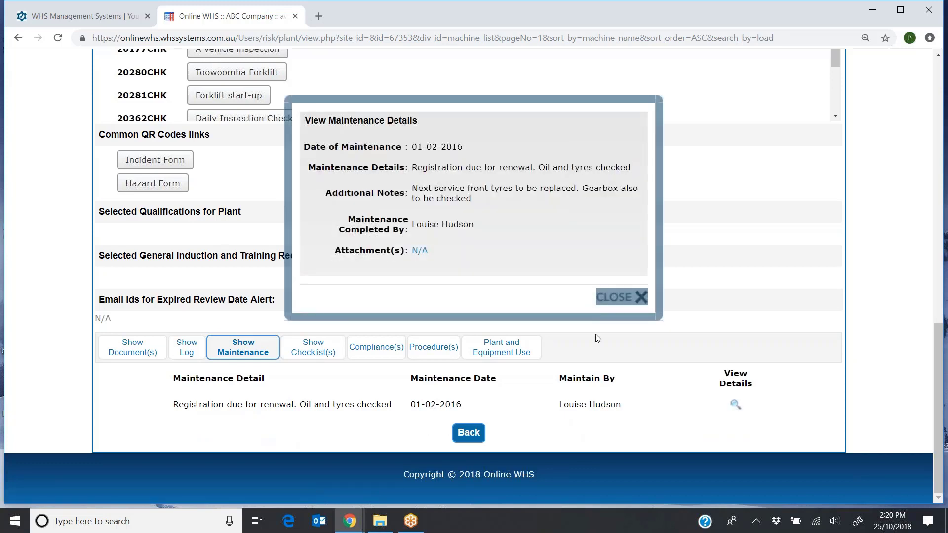
left_click(640, 298)
Show the checklists recorded against Company Vehicle 4 and look through them
left_click(311, 348)
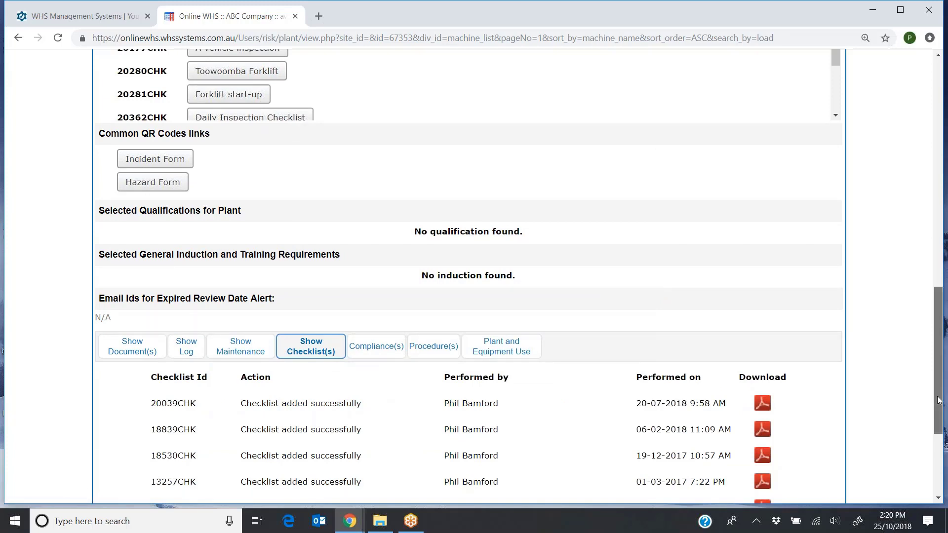
left_click_drag(939, 400, 940, 399)
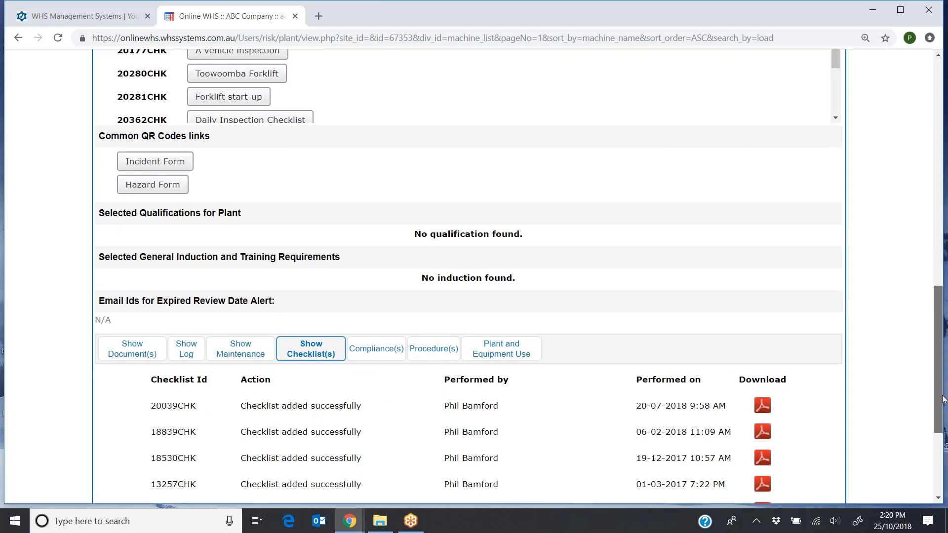
left_click_drag(942, 400, 941, 168)
Open the A Fit for duty checklist for editing, examine its machine options, and return to the checklist register without changes
mouse_move(569, 121)
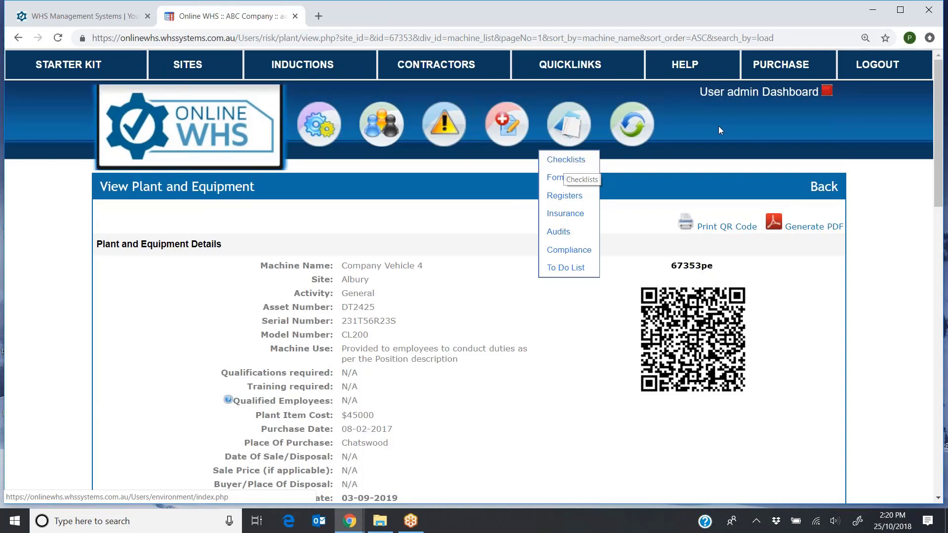
scroll(939, 107, "down", 1)
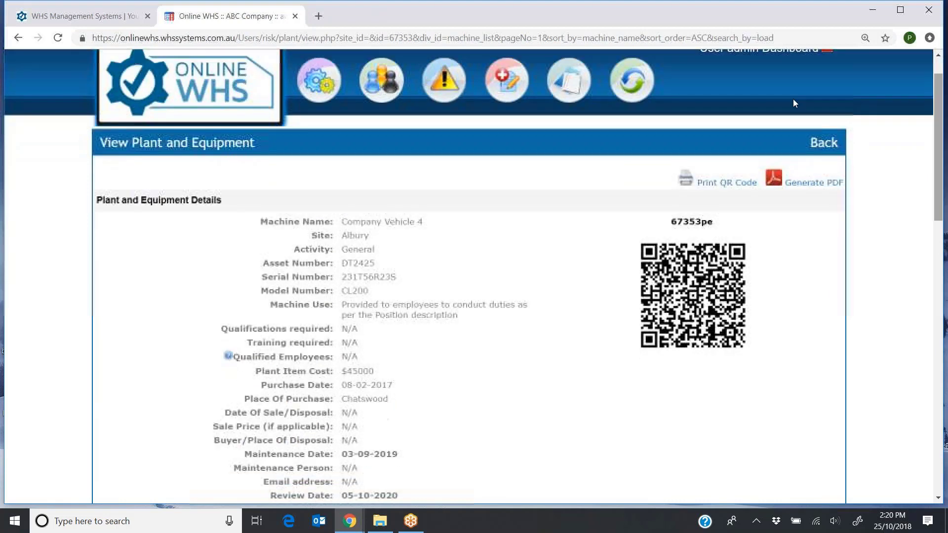
left_click(574, 118)
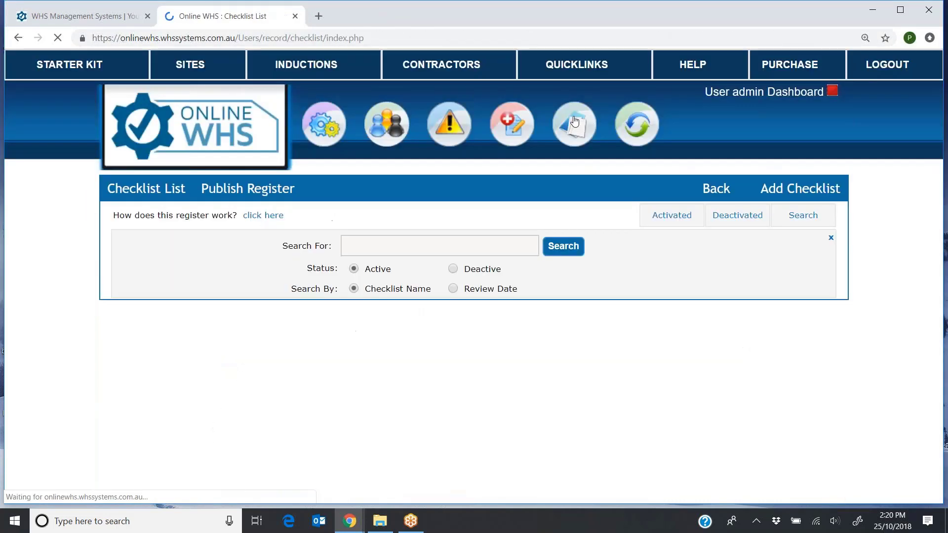
left_click(785, 276)
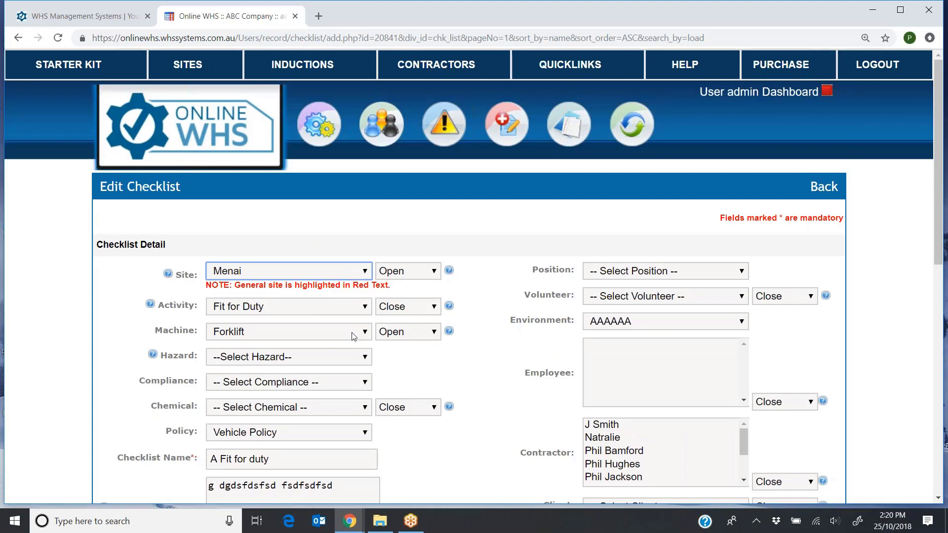
left_click(368, 334)
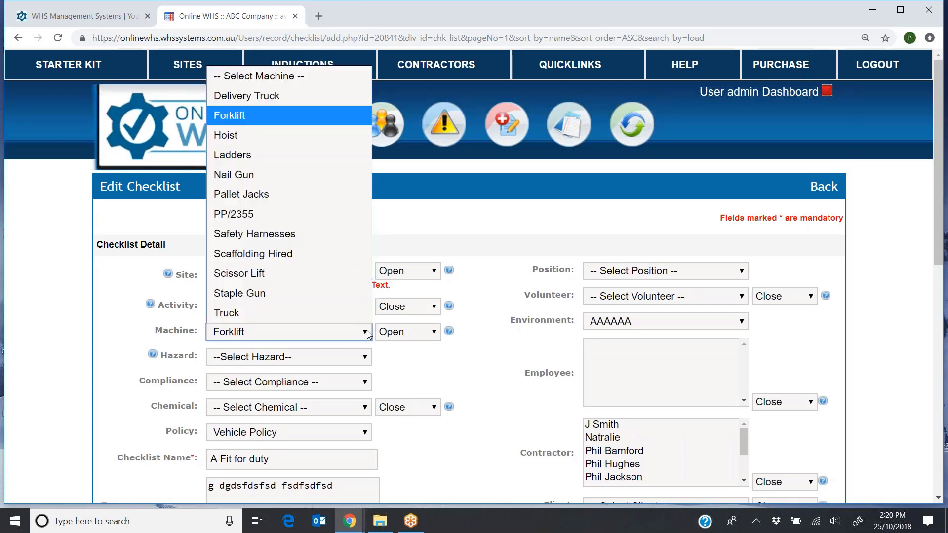
left_click(824, 186)
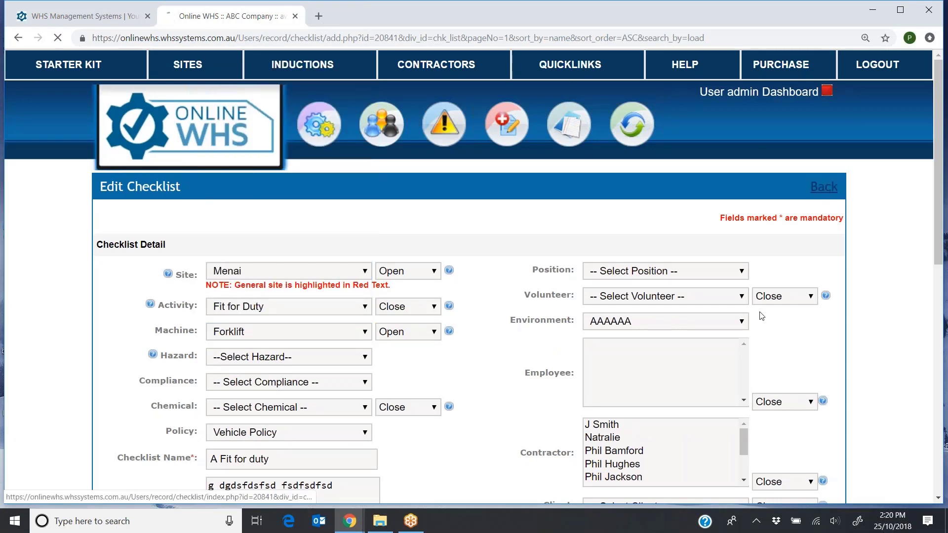
View the A Fit for duty checklist and set its machine to Staple Gun and its site to Lilydale
left_click(758, 272)
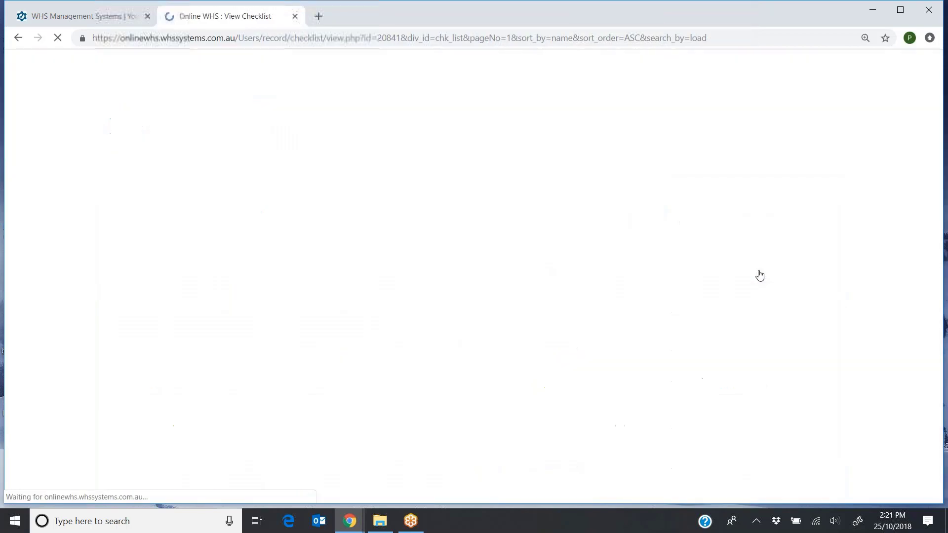
left_click(412, 322)
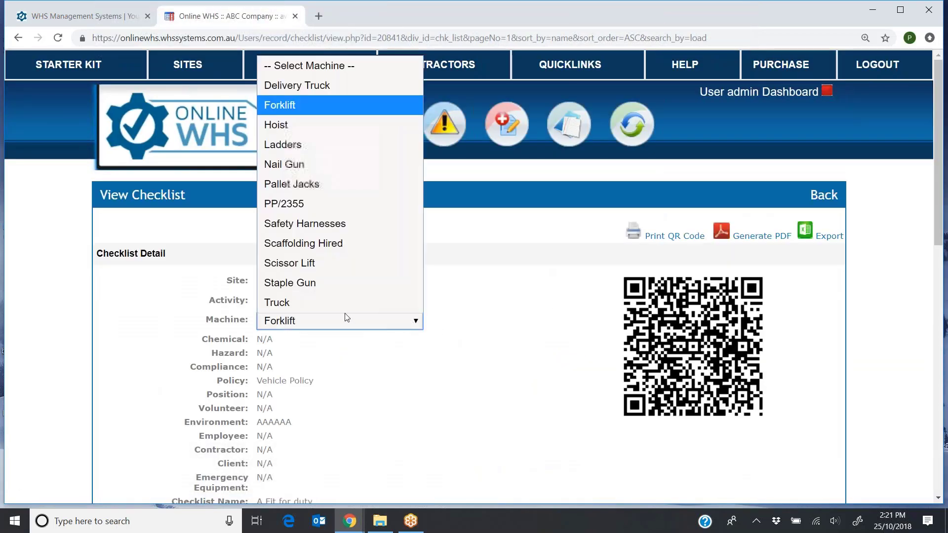
left_click(298, 280)
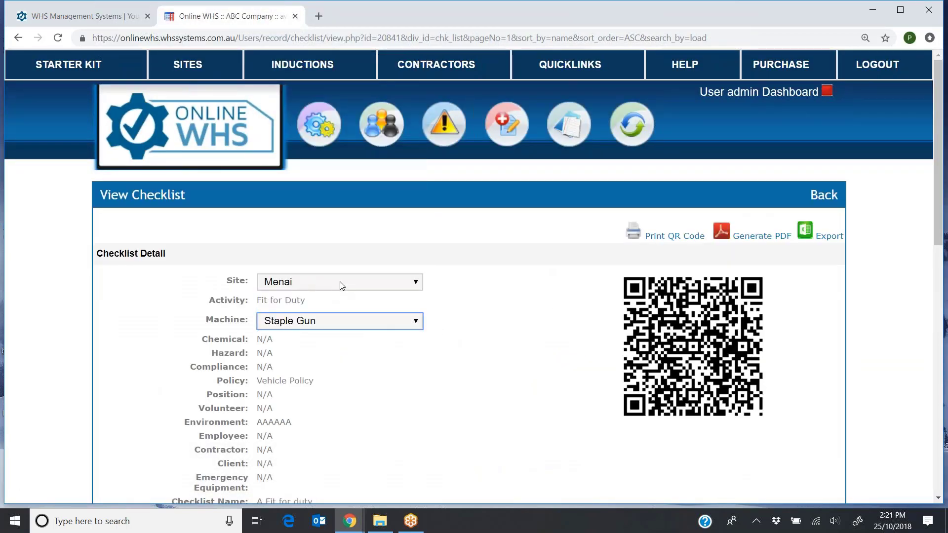
left_click(321, 280)
left_click(313, 239)
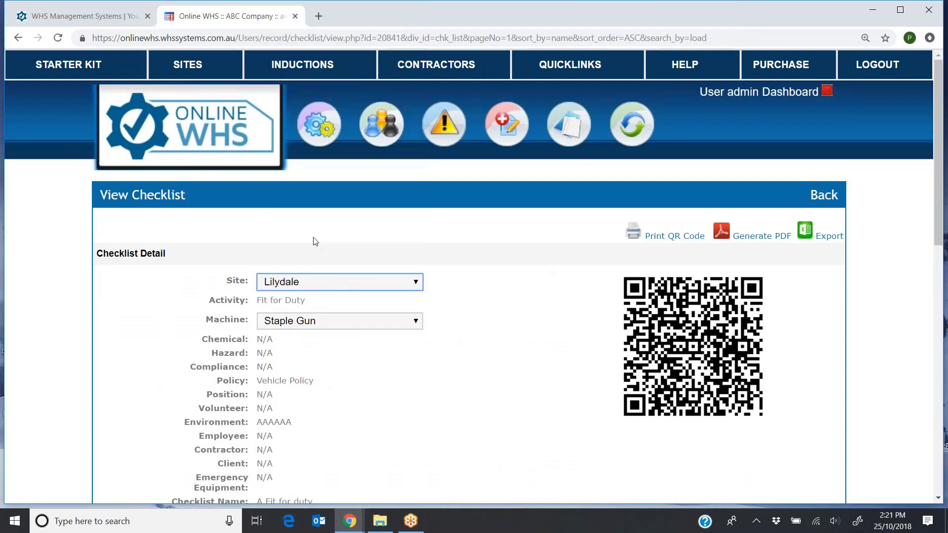
left_click(383, 322)
left_click(334, 286)
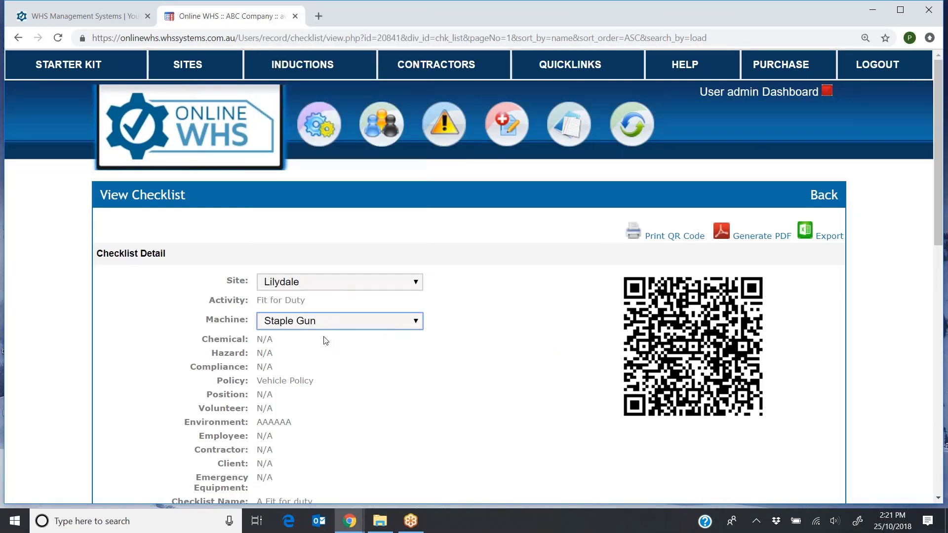
Return to the Plant and Equipment register and view the Forklift record
mouse_move(443, 123)
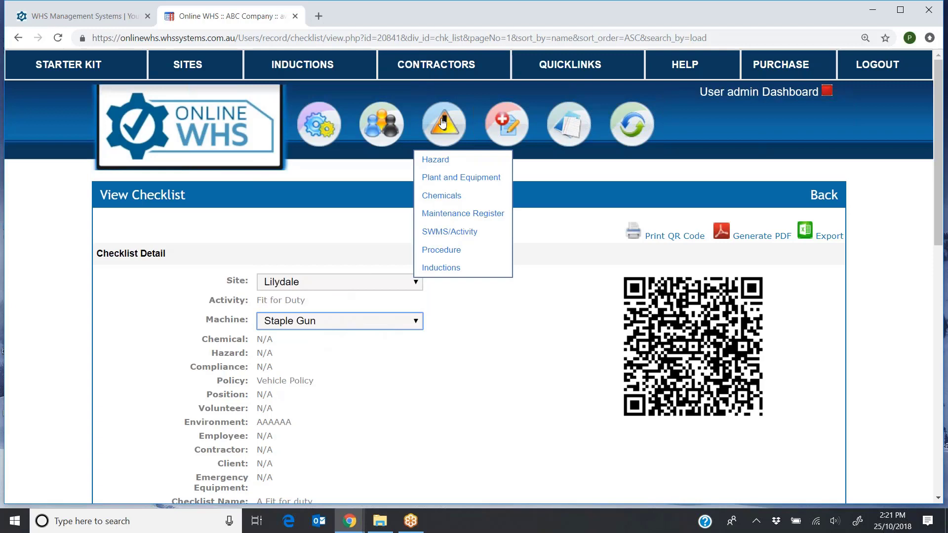
left_click(461, 177)
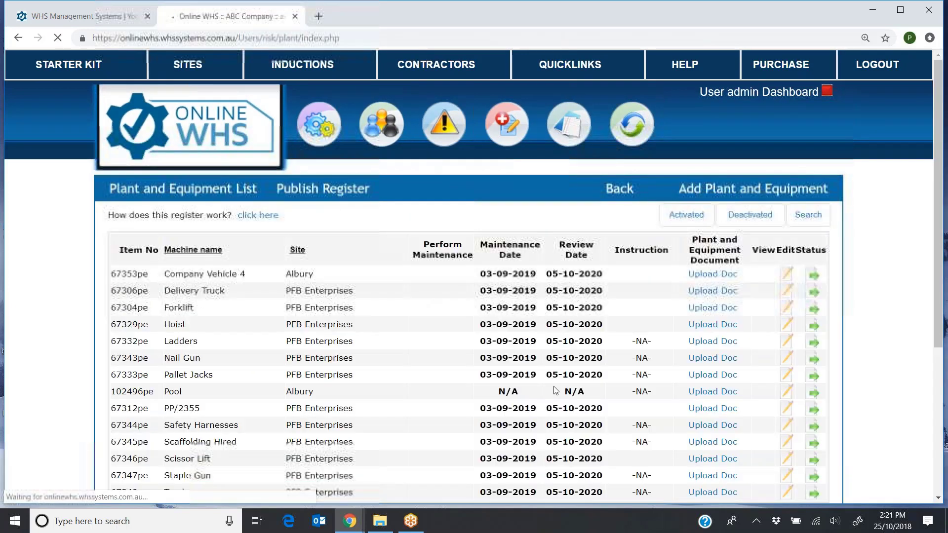
left_click(763, 309)
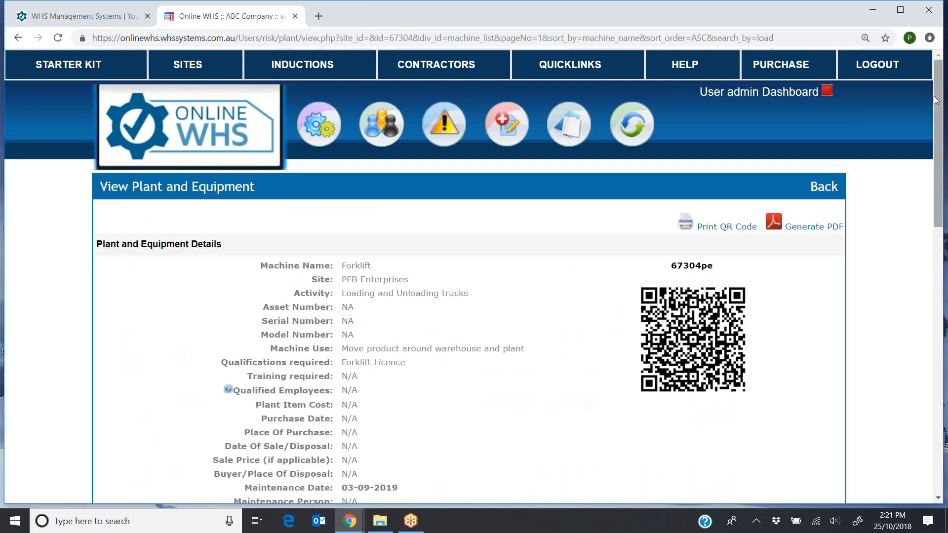
Show the Forklift's related compliances, followed by its plant and equipment use history
left_click_drag(934, 96, 934, 398)
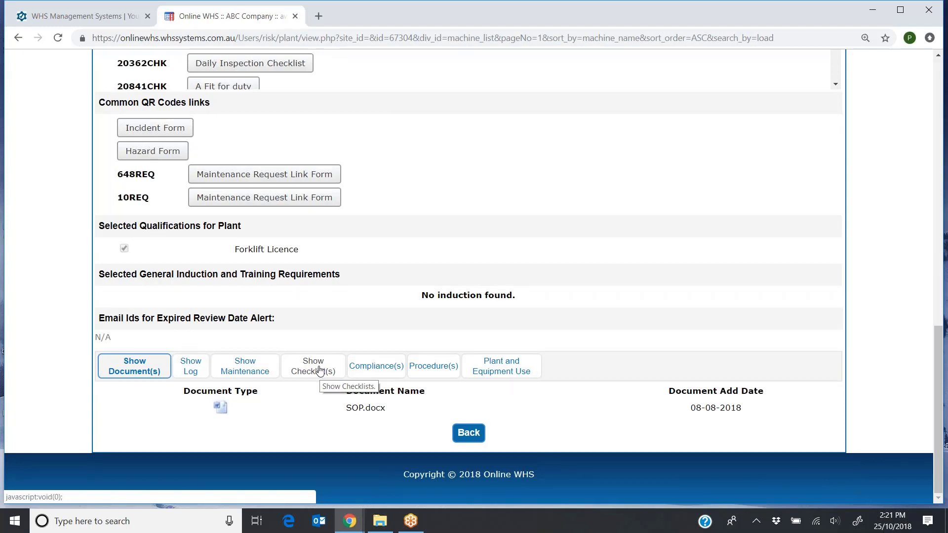
left_click(375, 368)
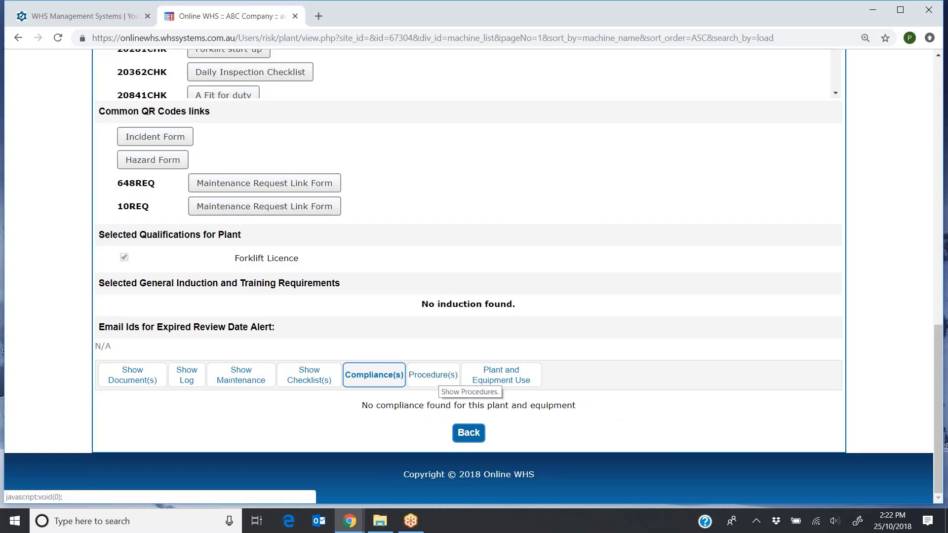
left_click(510, 376)
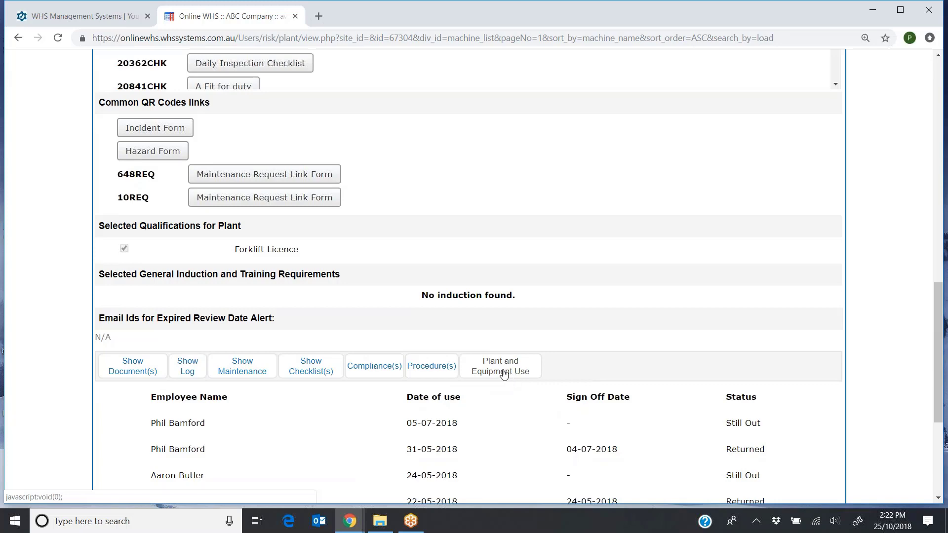
Examine the Forklift's main details and QR code, and look through its history of use and sign-off
left_click_drag(938, 410, 938, 242)
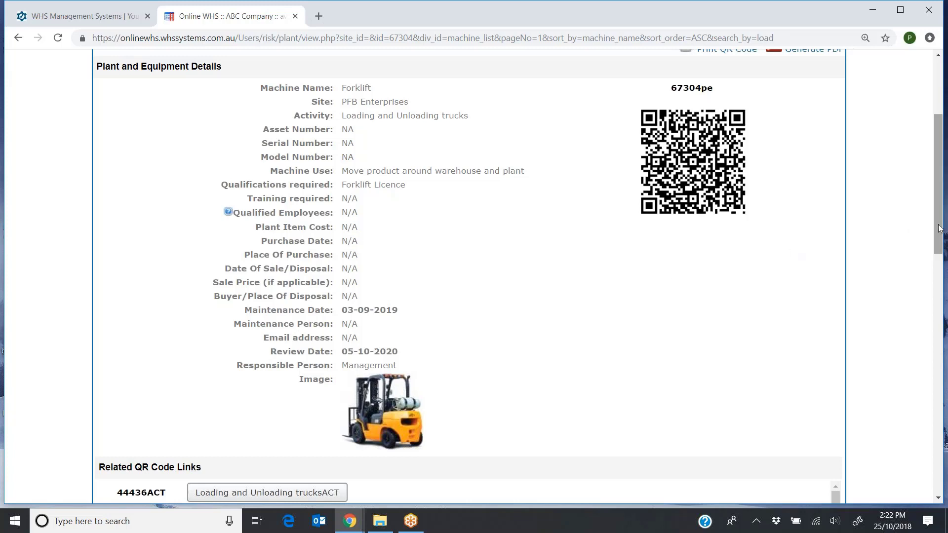
scroll(939, 229, "up", 3)
mouse_move(384, 130)
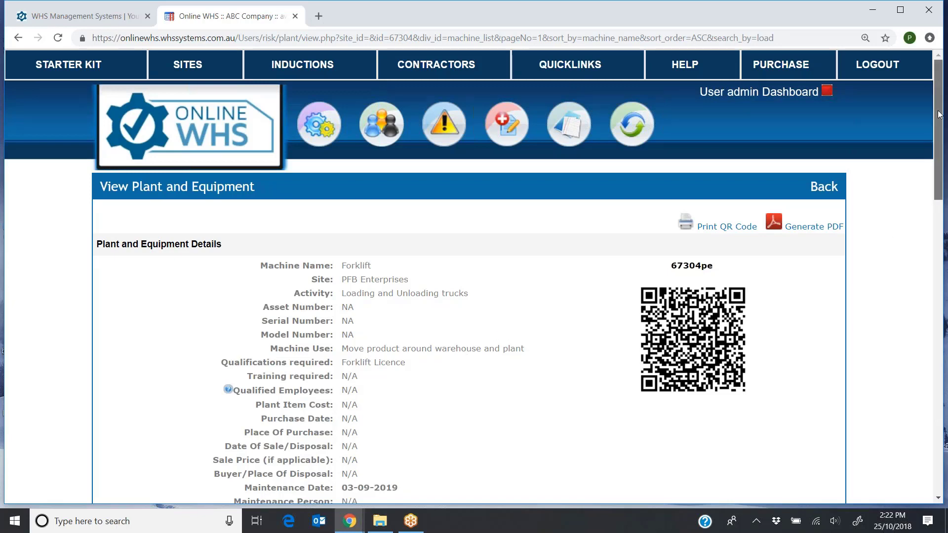
left_click_drag(936, 147, 934, 393)
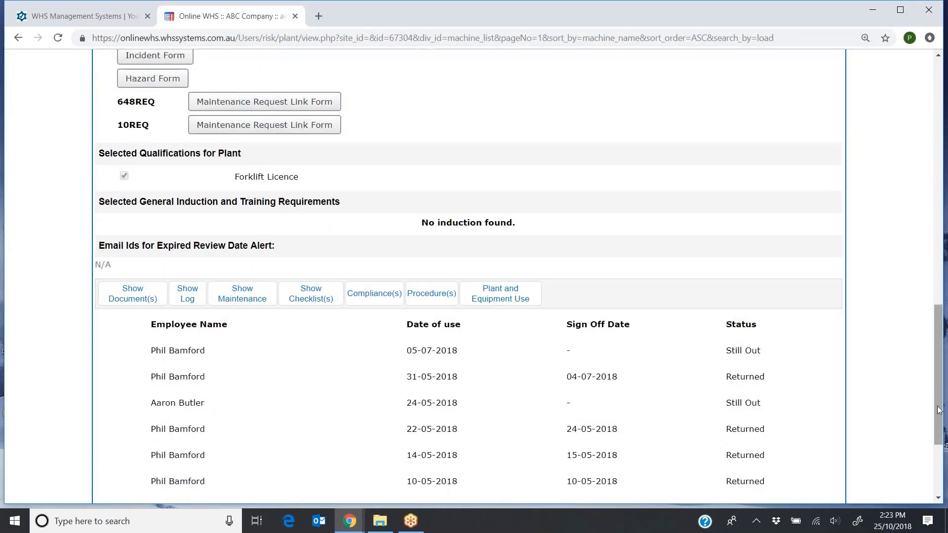
left_click_drag(936, 402, 921, 197)
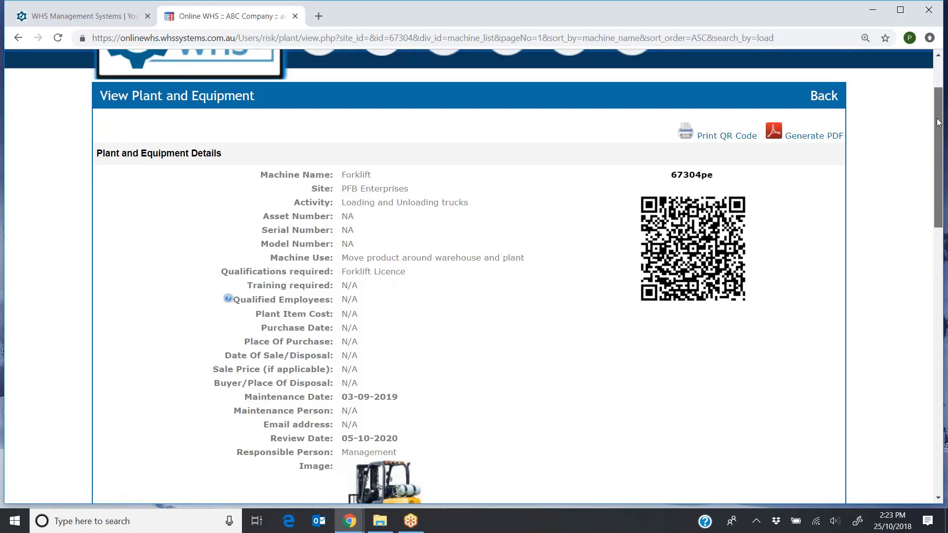
Open the A vehicle inspection checklist from the Forklift's related QR code links and return to the record
left_click_drag(938, 122, 933, 243)
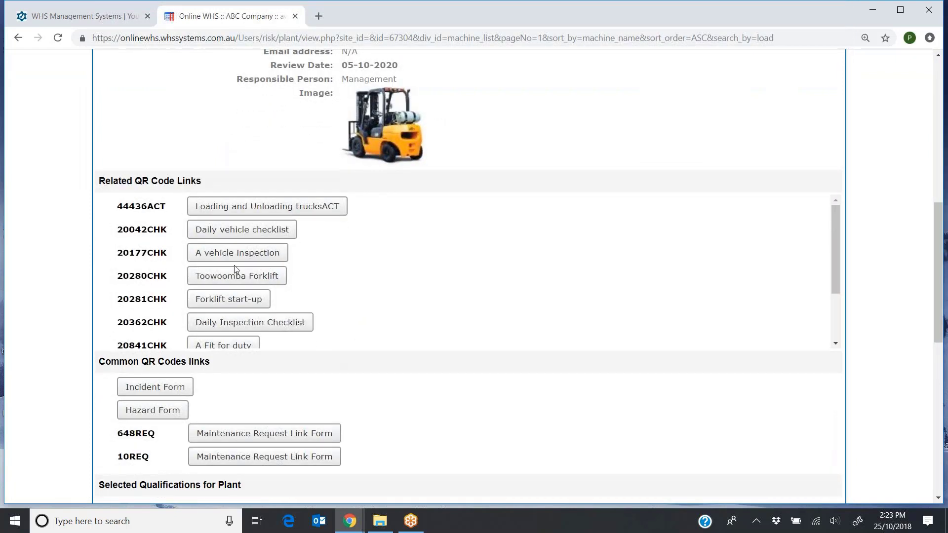
left_click(257, 254)
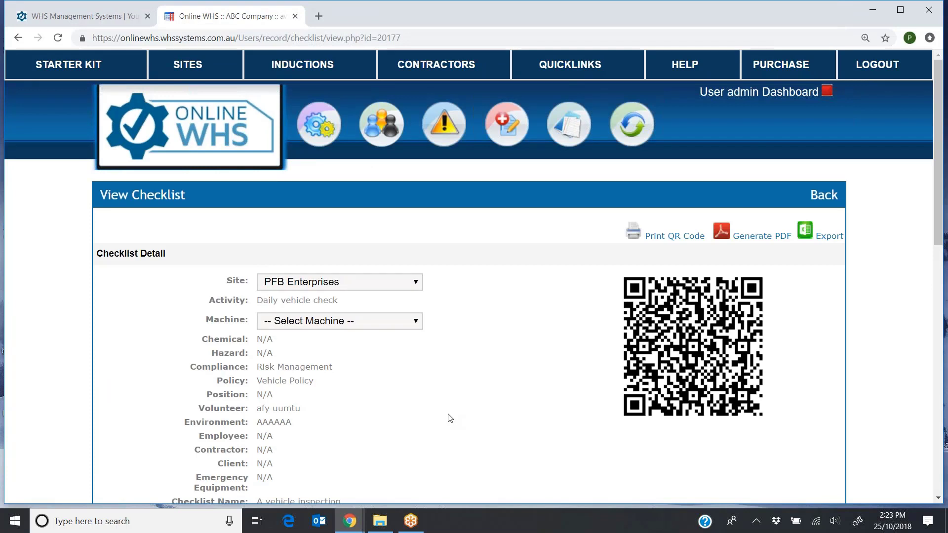
left_click(19, 39)
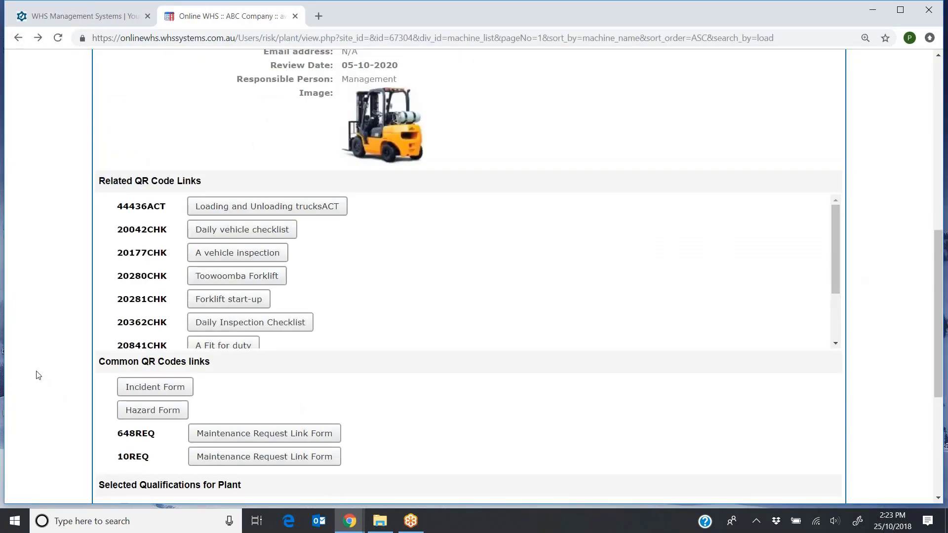
View the Incident Form and the Hazard Form linked to the Forklift, returning to its record after each
left_click(139, 391)
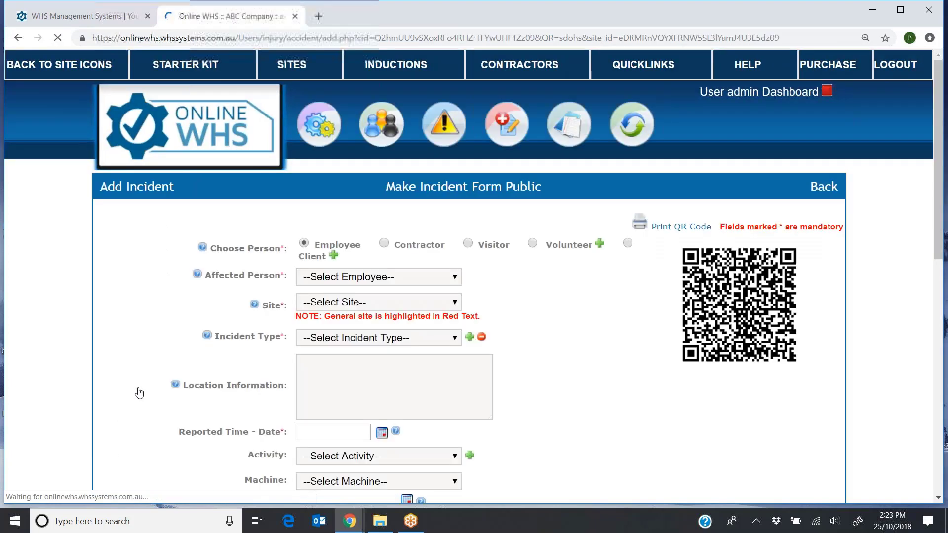
left_click(17, 40)
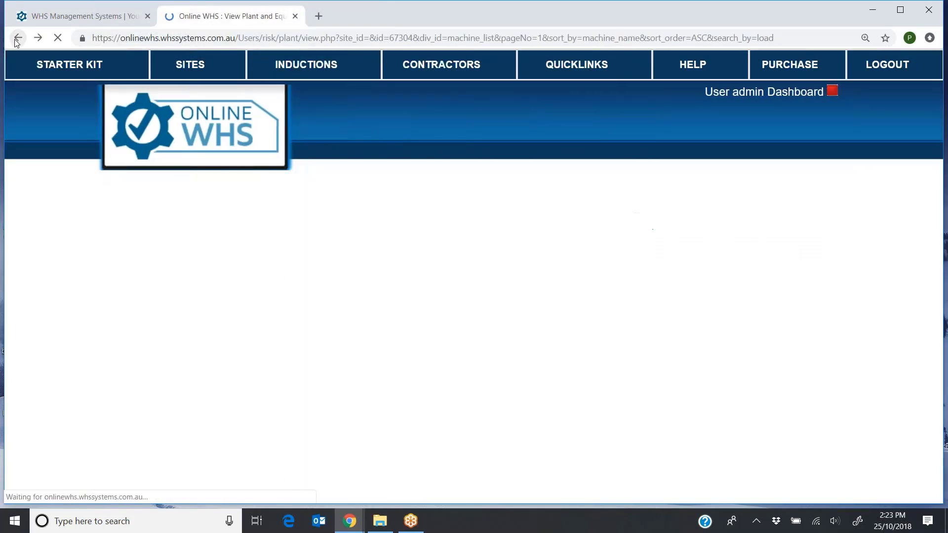
left_click(159, 414)
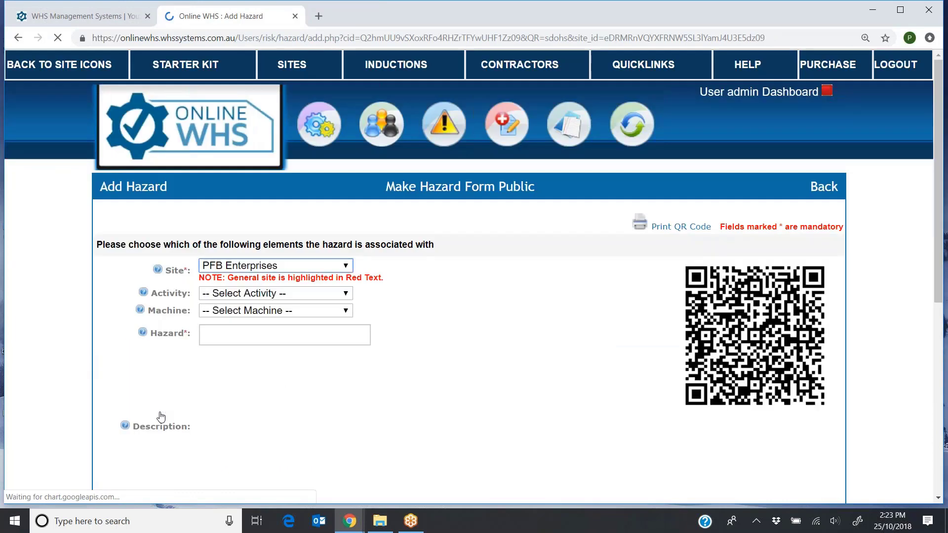
left_click(13, 43)
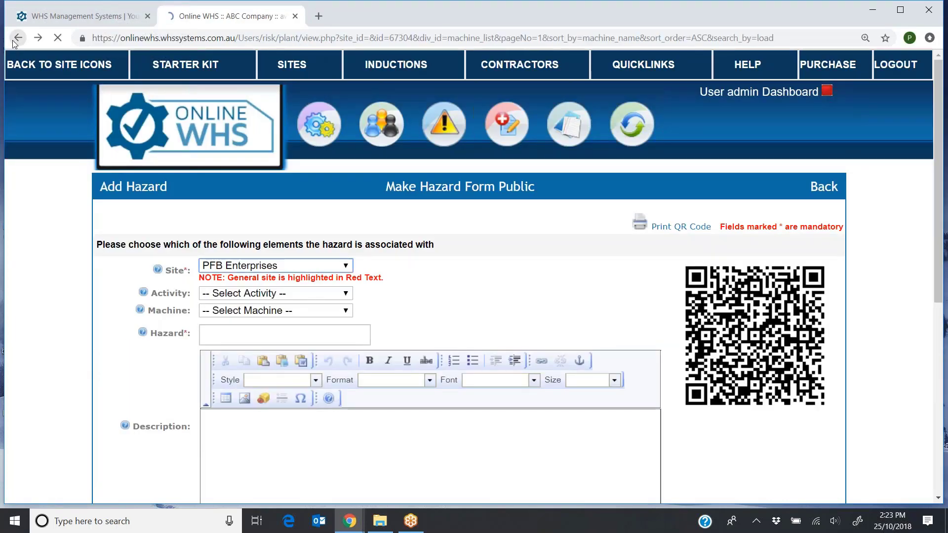
Open the maintenance request form linked as 648REQ and examine the choices for the maintenance needed without selecting one
left_click(252, 439)
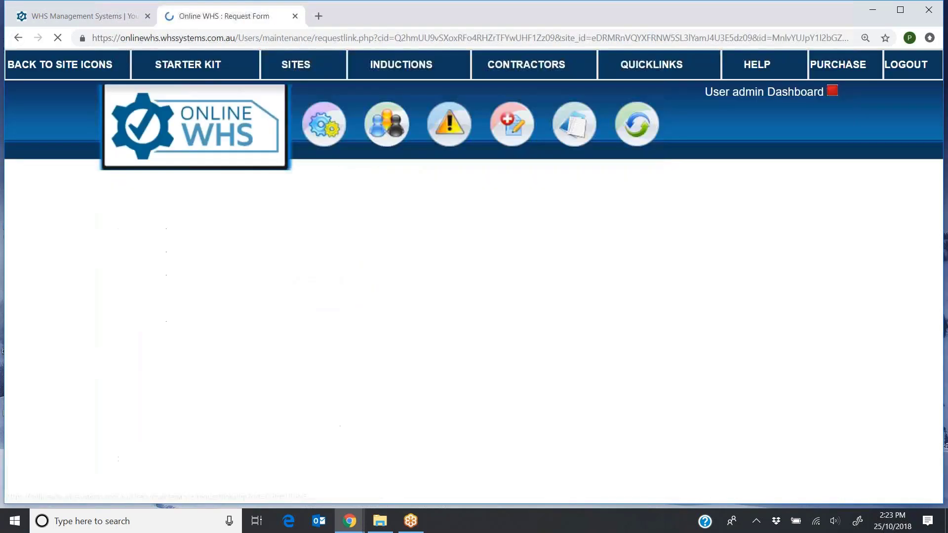
left_click(473, 426)
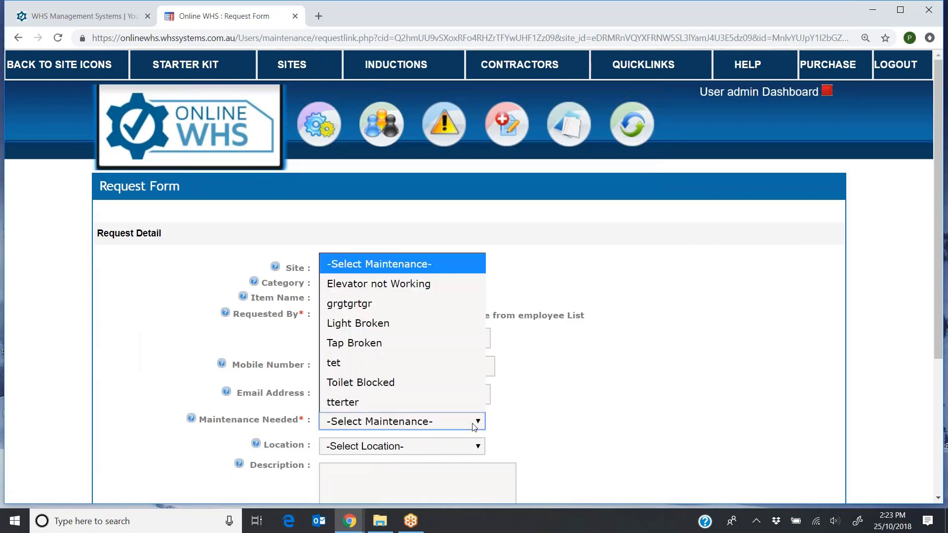
left_click(473, 427)
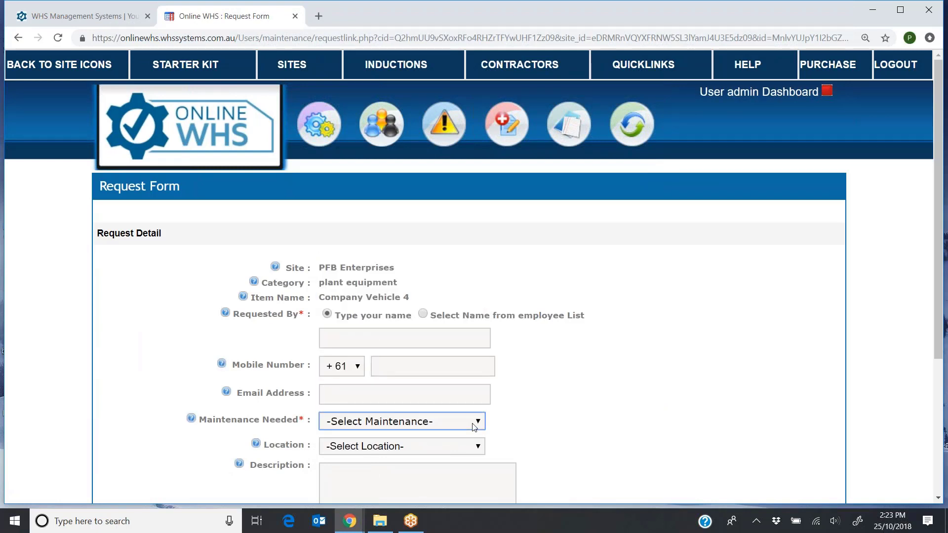
Return from the maintenance request form to the Forklift's record and review its equipment details, QR code and related QR code links
left_click(18, 38)
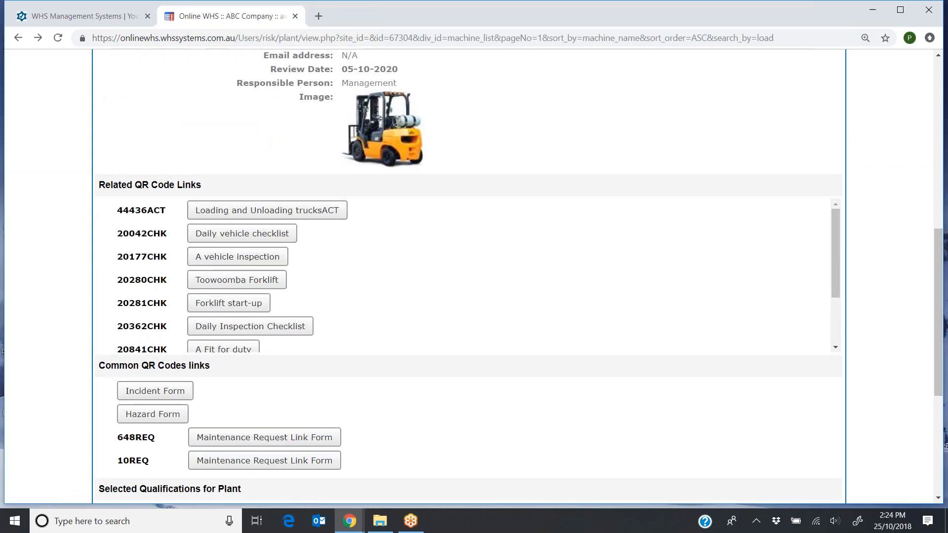
left_click_drag(934, 349, 913, 349)
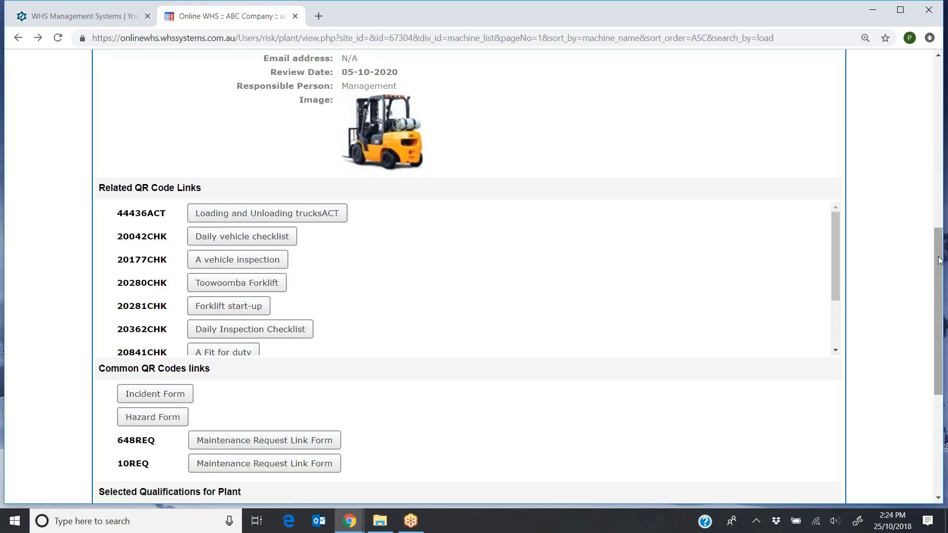
left_click_drag(940, 260, 921, 140)
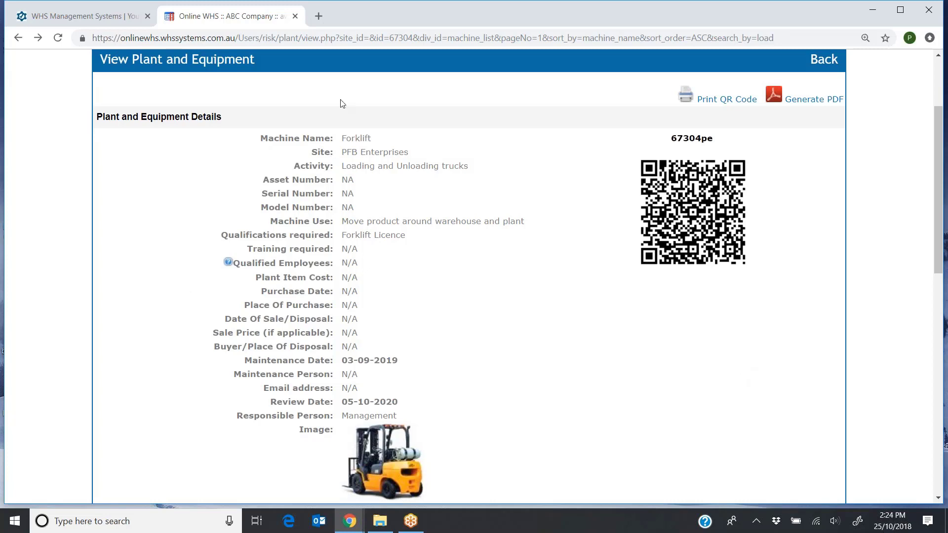
left_click_drag(941, 188, 946, 276)
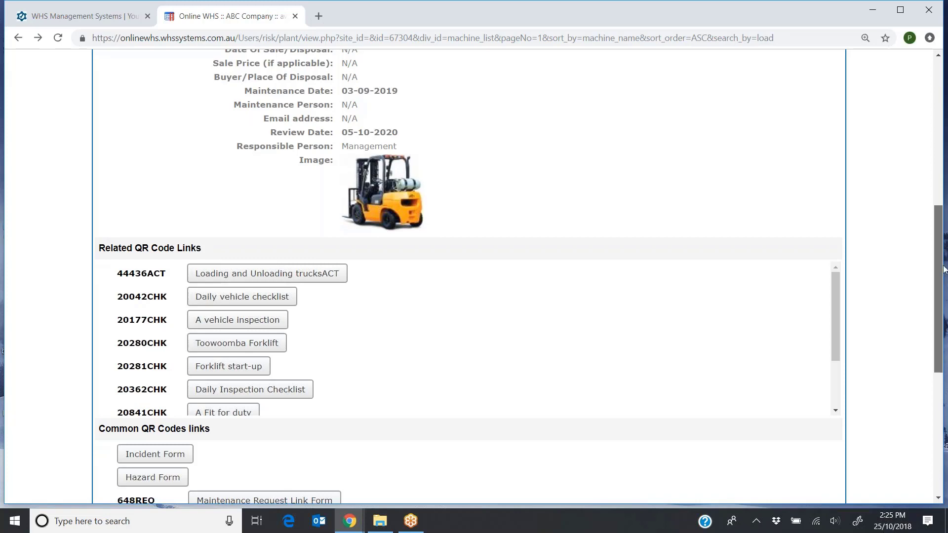
left_click_drag(941, 275, 921, 193)
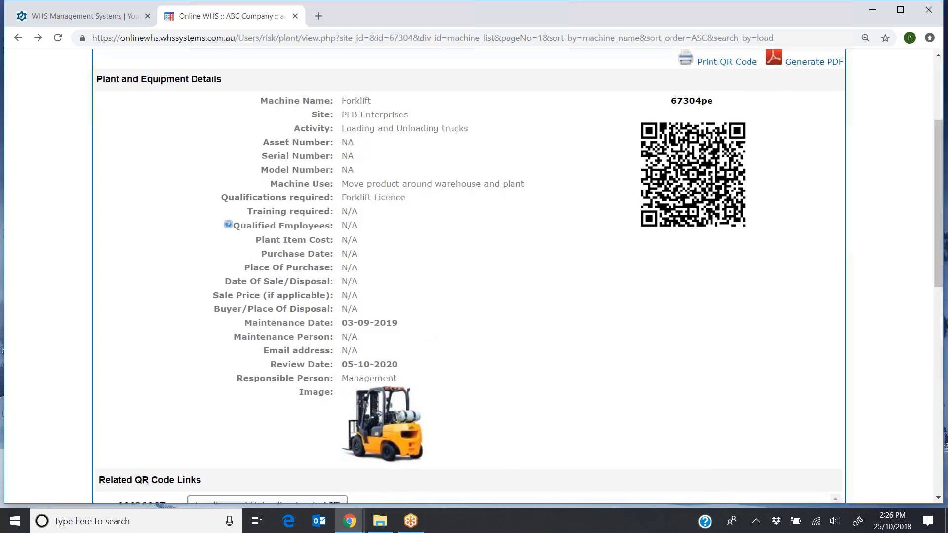
scroll(423, 327, "up", 1)
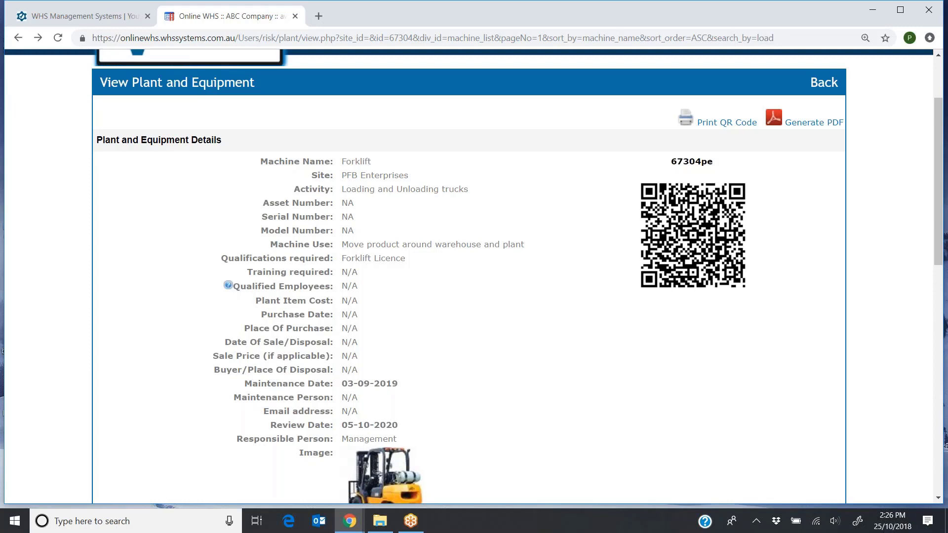
scroll(474, 277, "up", 2)
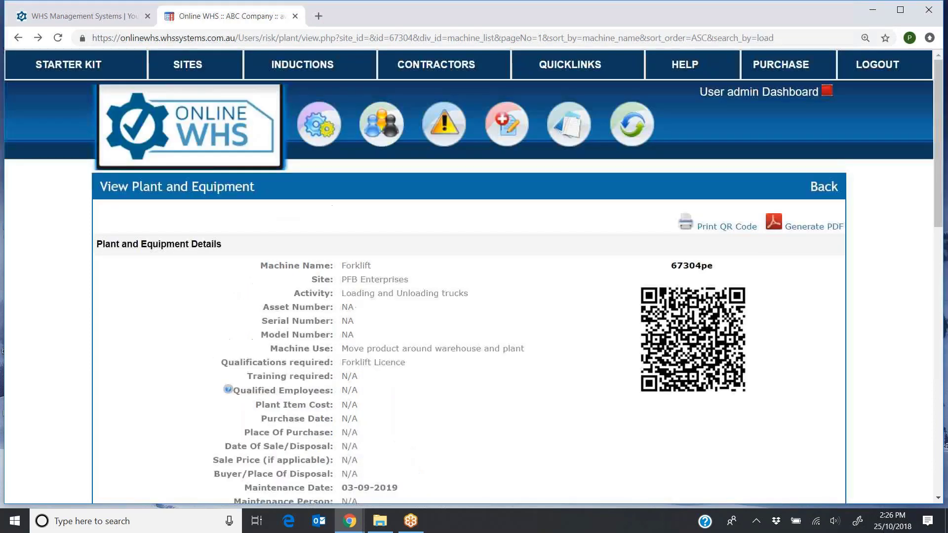
mouse_move(379, 168)
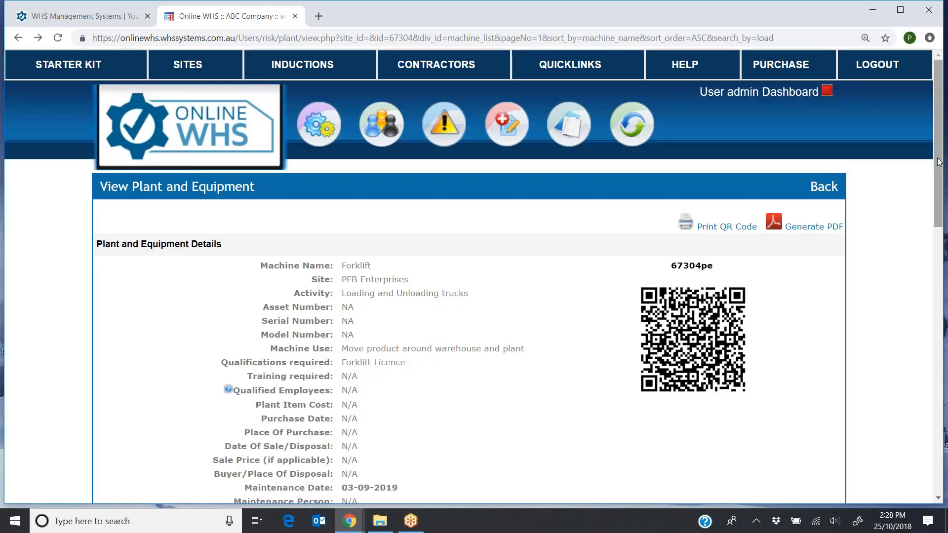
left_click_drag(938, 162, 938, 214)
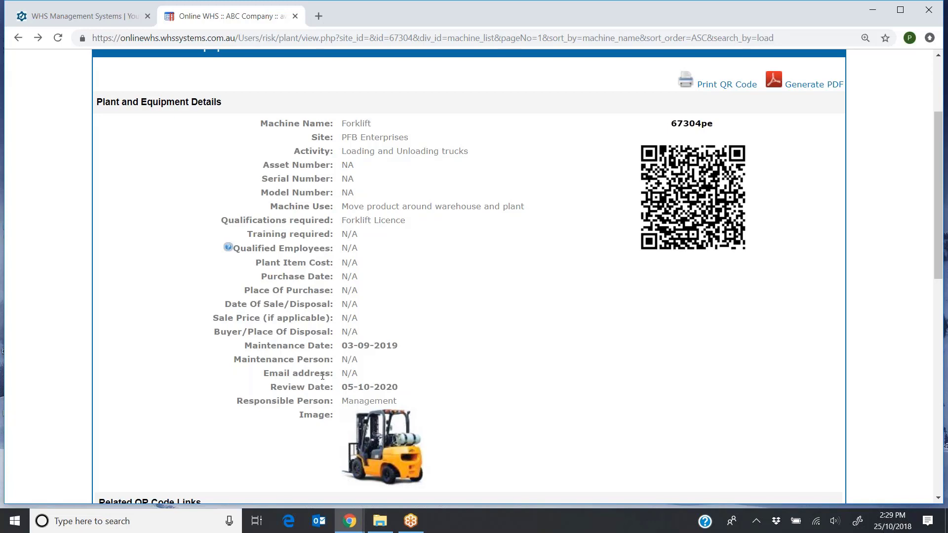
scroll(323, 376, "up", 3)
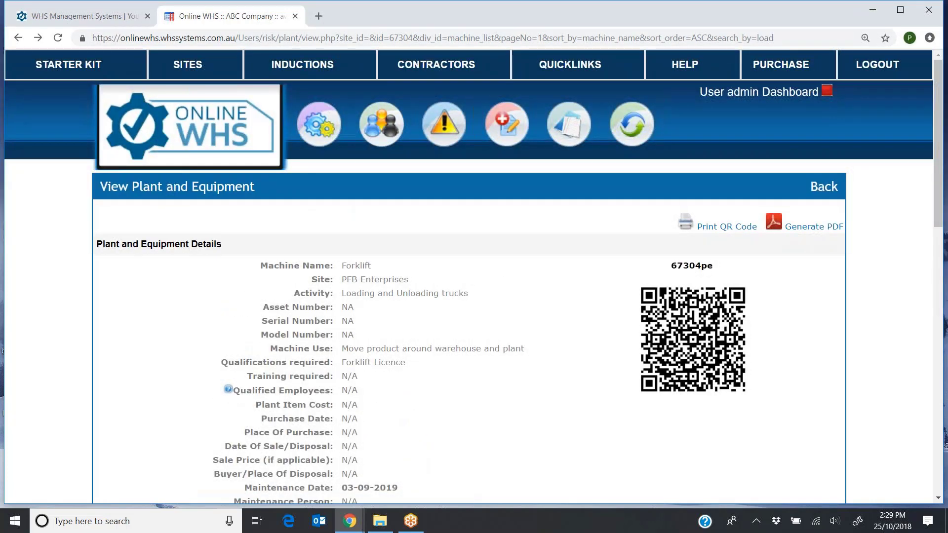
Open a blank maintenance entry from the Maintenance Register, view its machine choices without selecting one, and return to the maintenance list
left_click(570, 64)
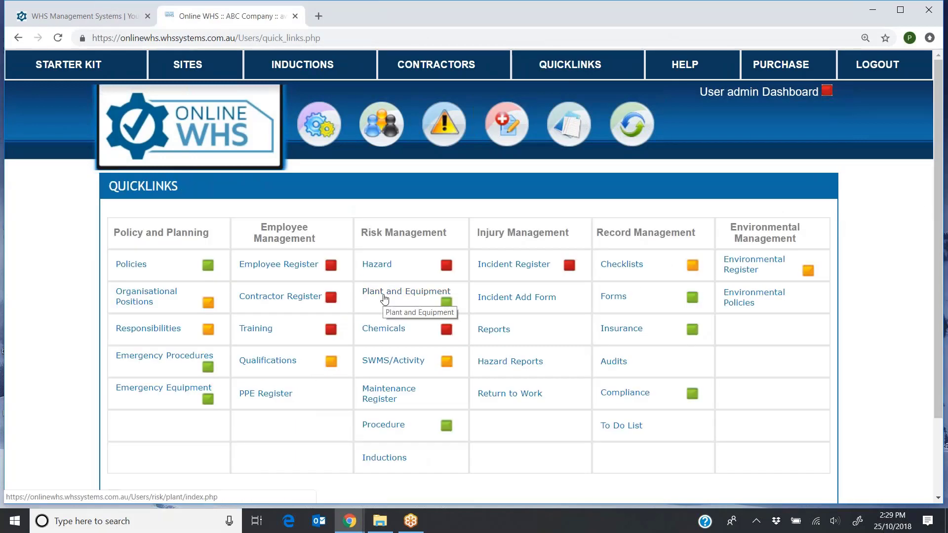
left_click(374, 399)
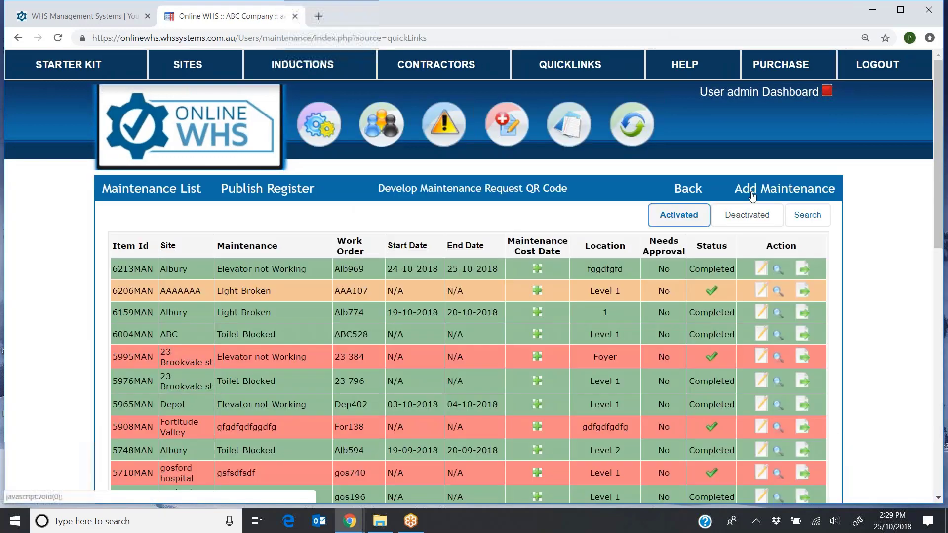
left_click(753, 195)
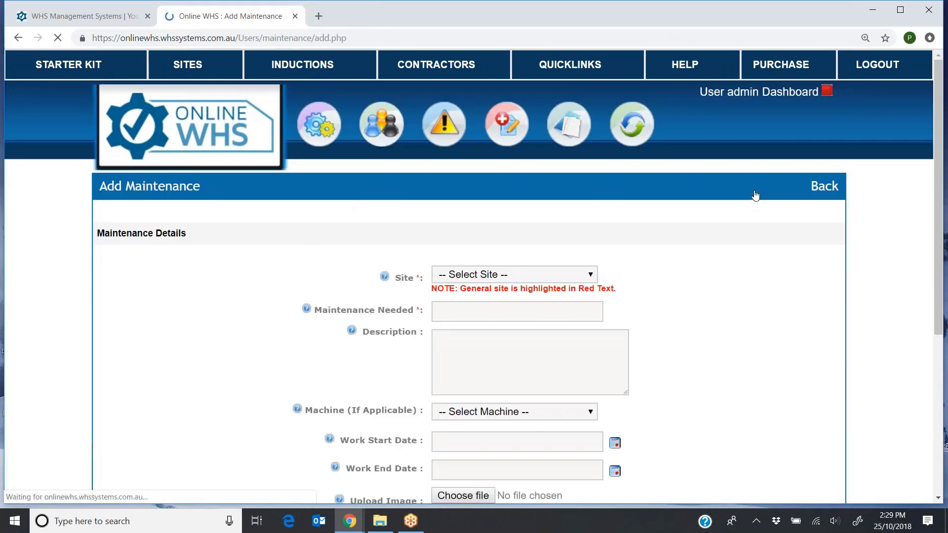
left_click(587, 414)
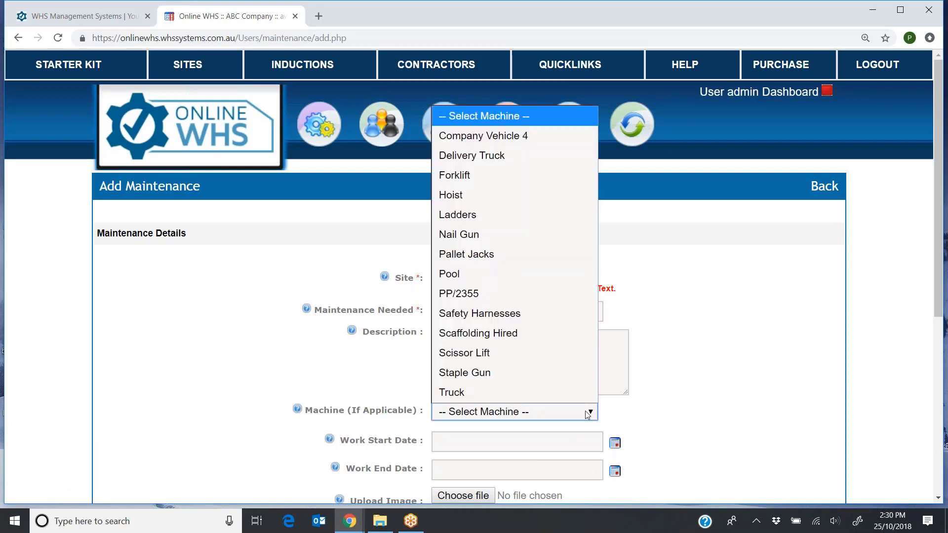
left_click(588, 414)
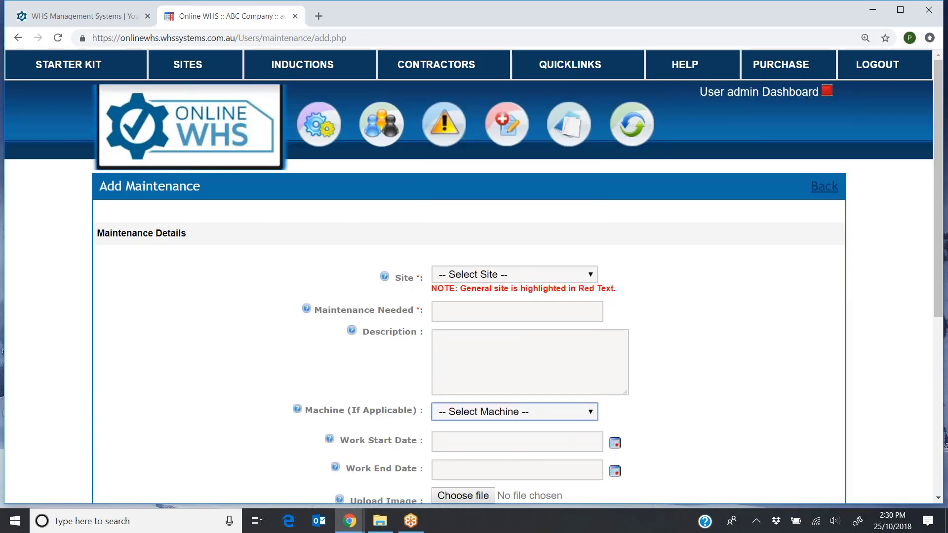
left_click(824, 186)
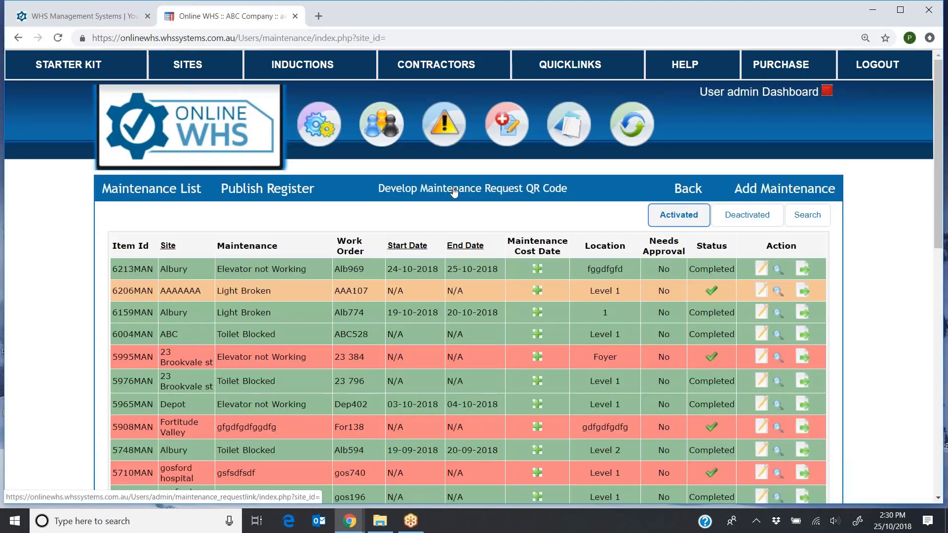
Start a new maintenance request QR code link for the Lilydale site with category Maintenance, and review its preset request responses and locations
left_click(454, 190)
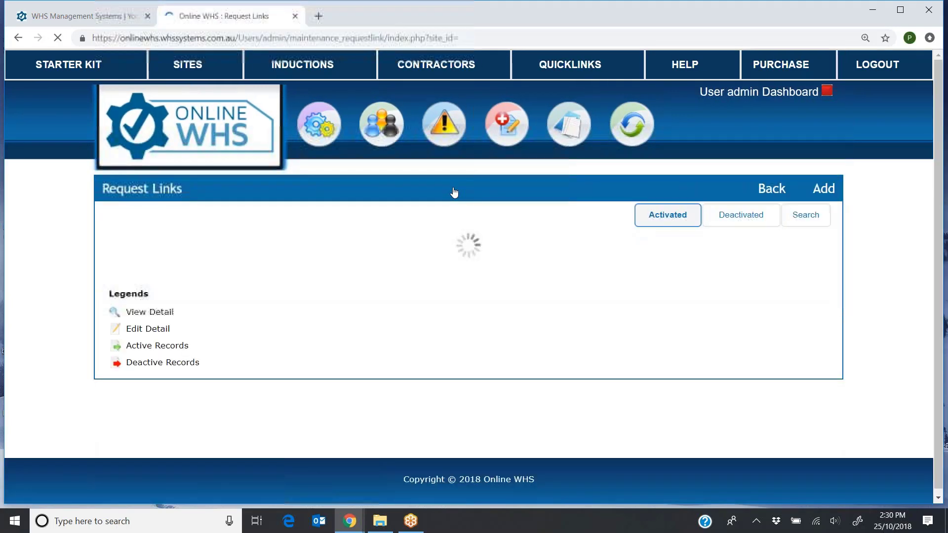
left_click(824, 191)
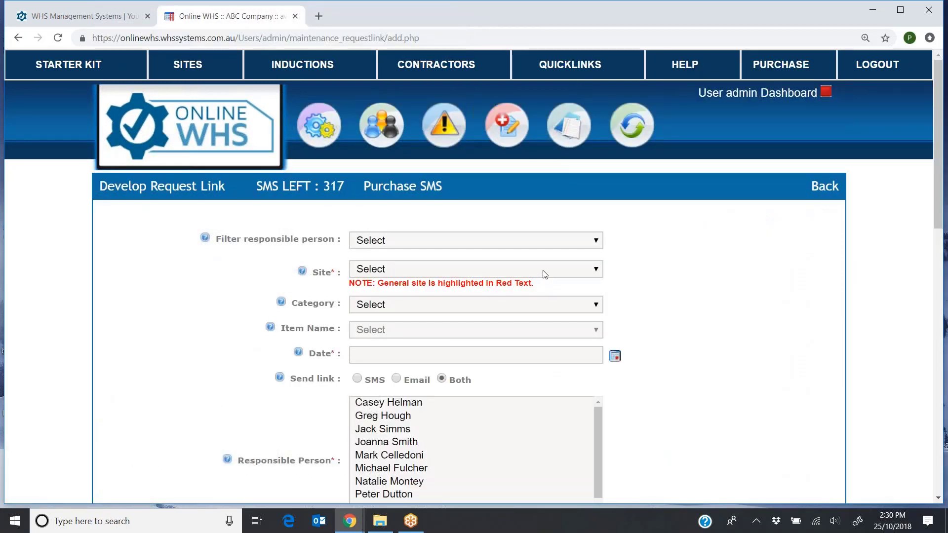
left_click(530, 269)
left_click(426, 235)
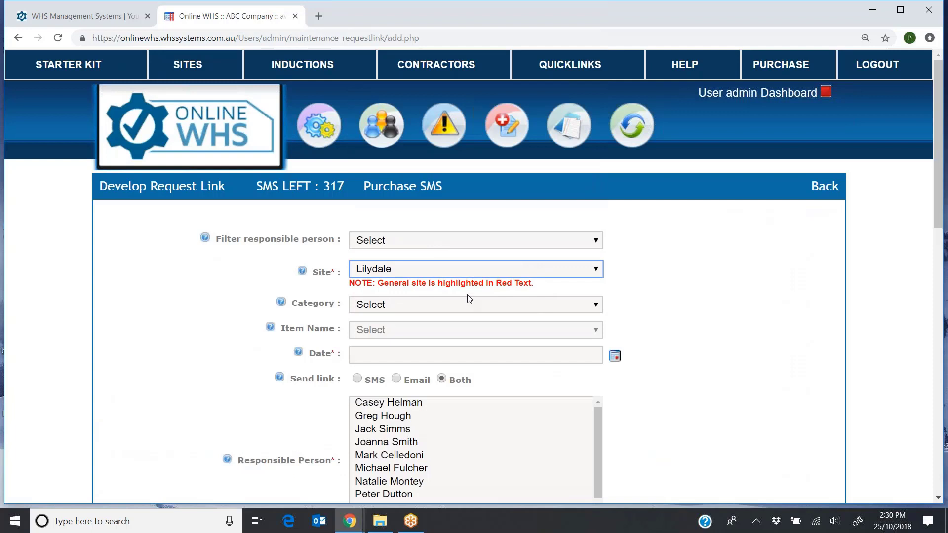
left_click(466, 307)
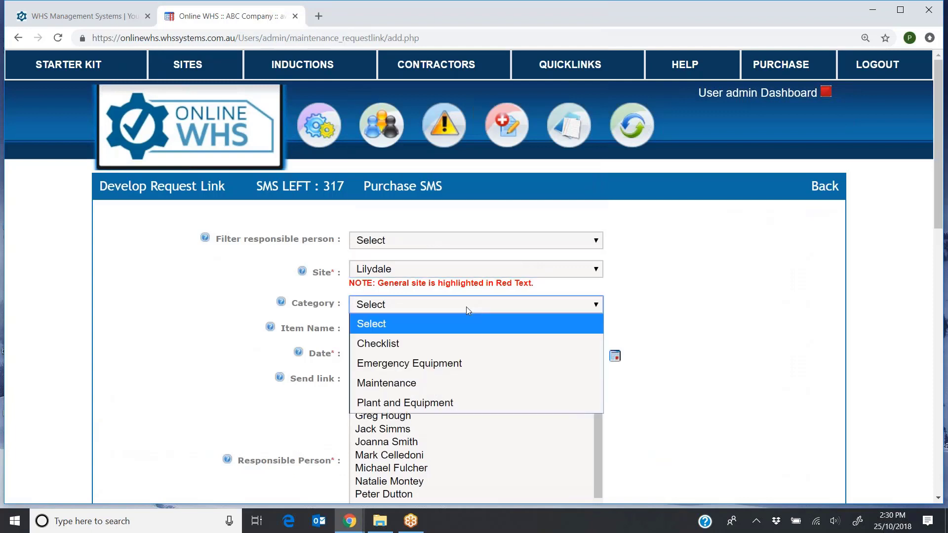
left_click(406, 387)
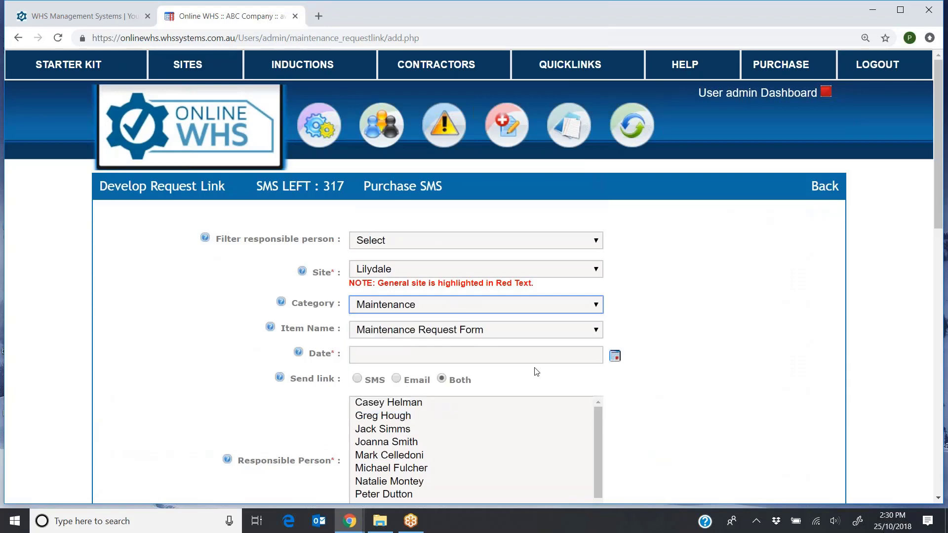
scroll(933, 178, "down", 10)
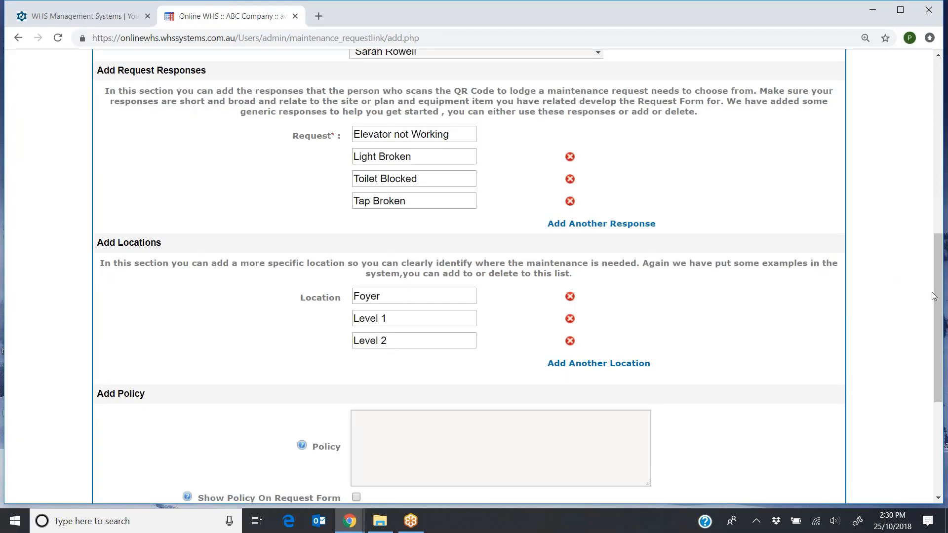
left_click_drag(941, 286, 942, 158)
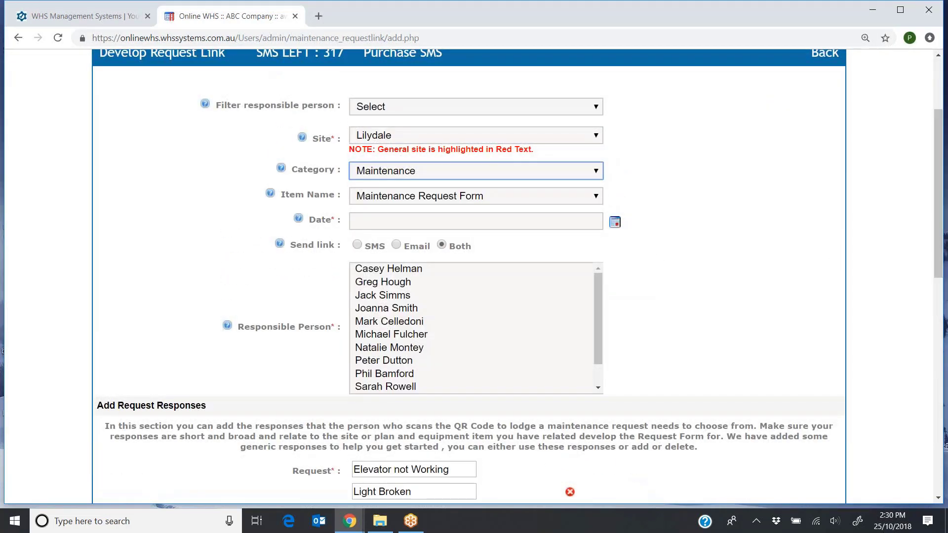
Change the request link's category to Plant and Equipment and view the available item names without selecting one
left_click(595, 173)
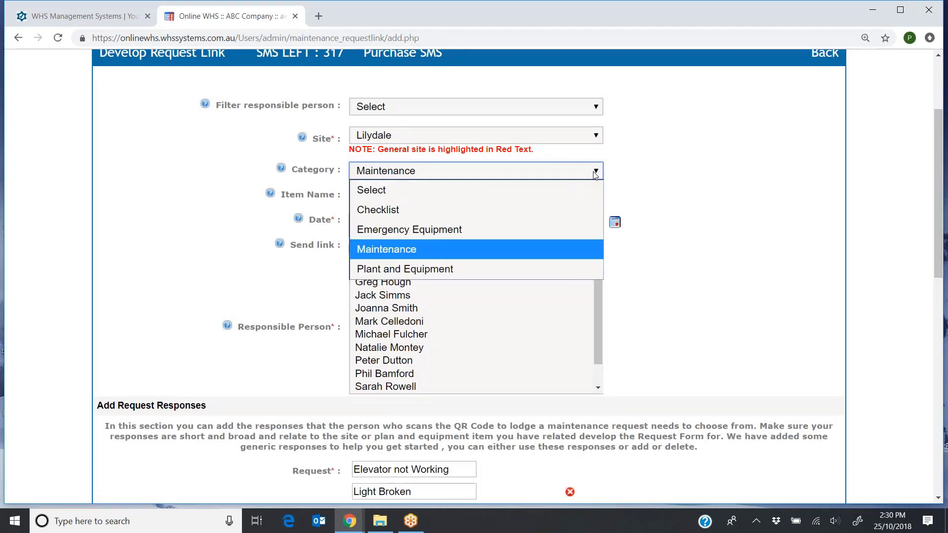
left_click(413, 269)
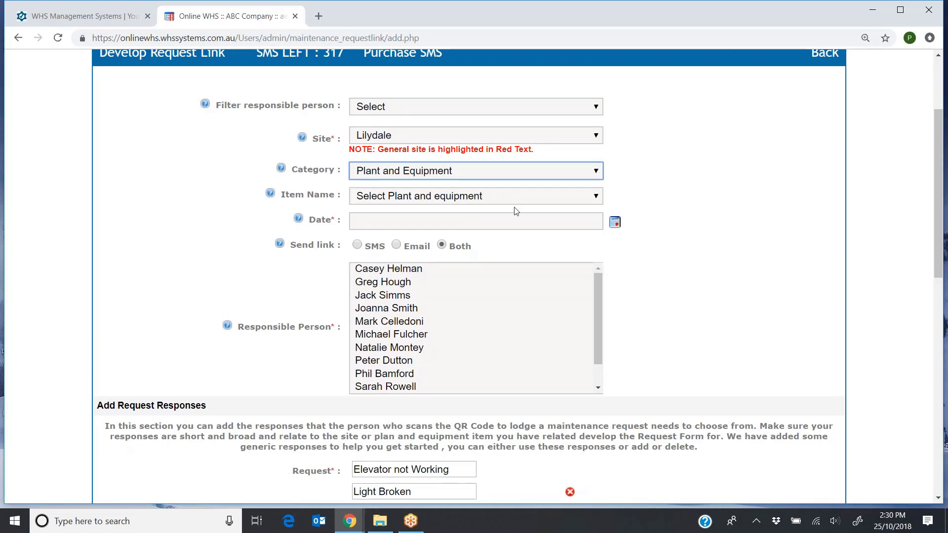
left_click(523, 198)
left_click(523, 197)
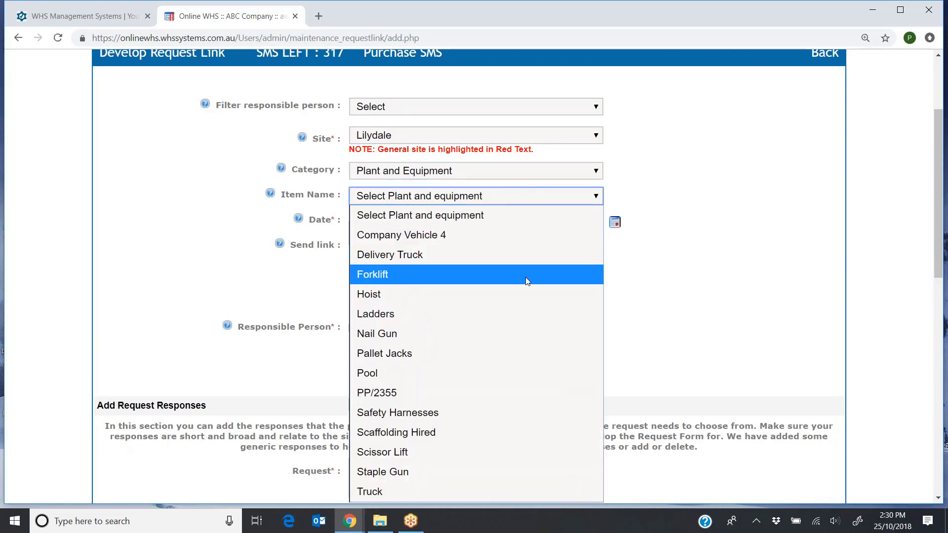
Leave the request link form and open the Forklift's record from the Plant and Equipment register at its common QR code links
left_click_drag(938, 193, 938, 138)
mouse_move(511, 122)
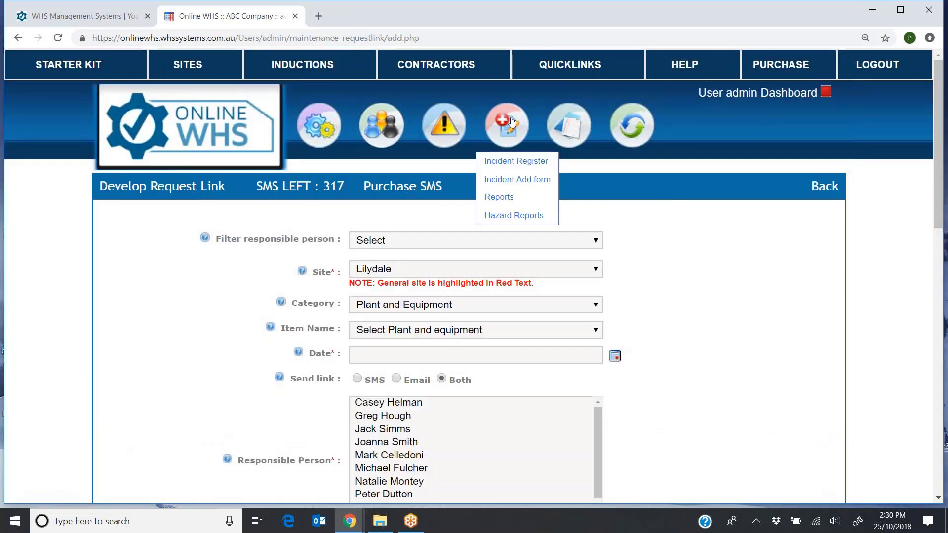
mouse_move(444, 125)
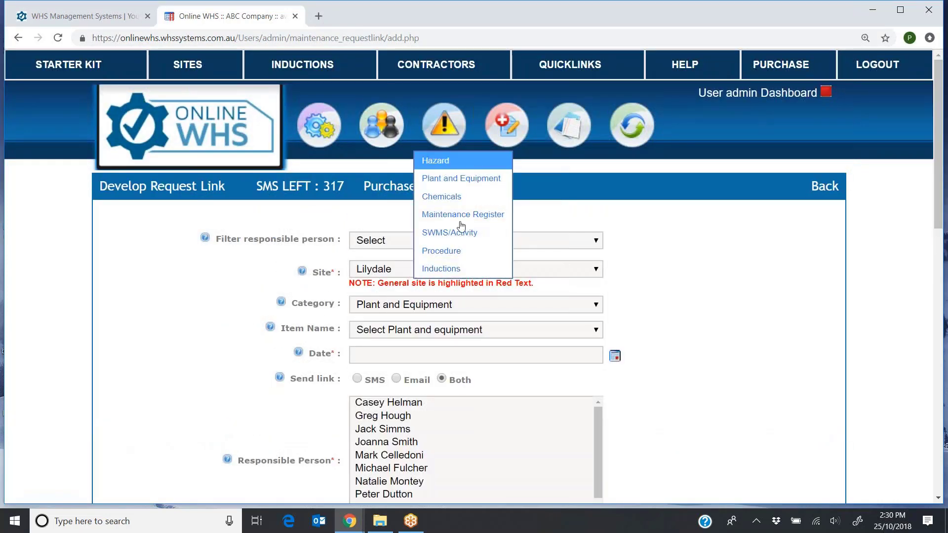
left_click(439, 180)
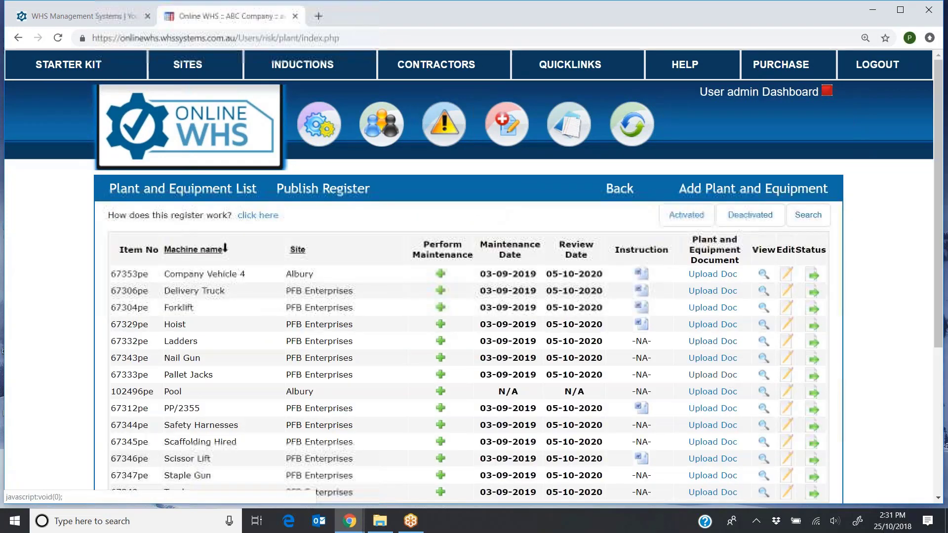
left_click(763, 309)
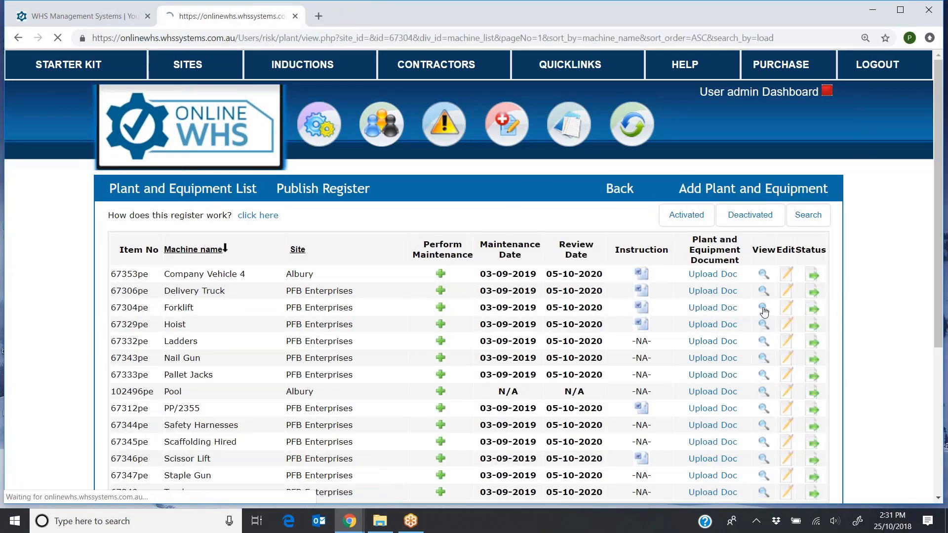
scroll(931, 167, "down", 2)
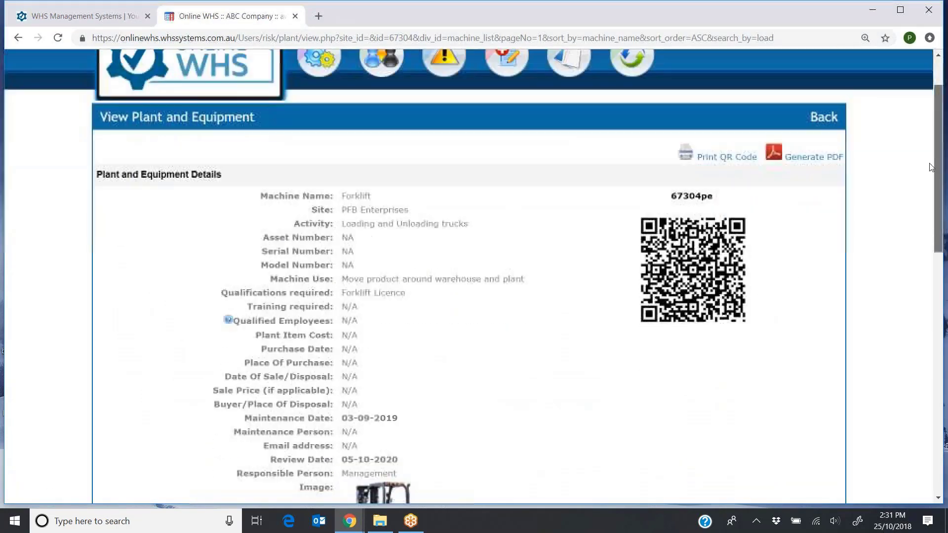
scroll(931, 167, "down", 8)
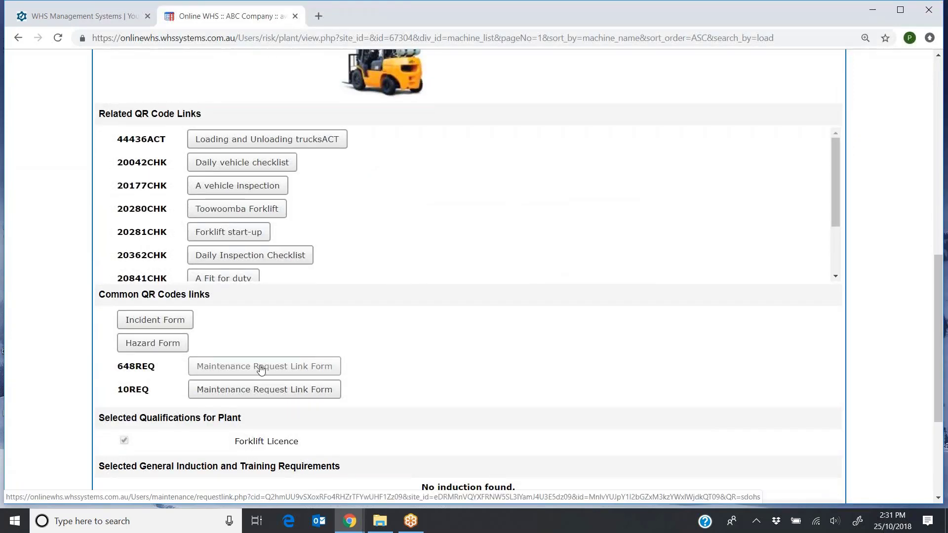
Reopen the 648REQ maintenance request form and look at its maintenance needed and location choices without selecting any
left_click(261, 366)
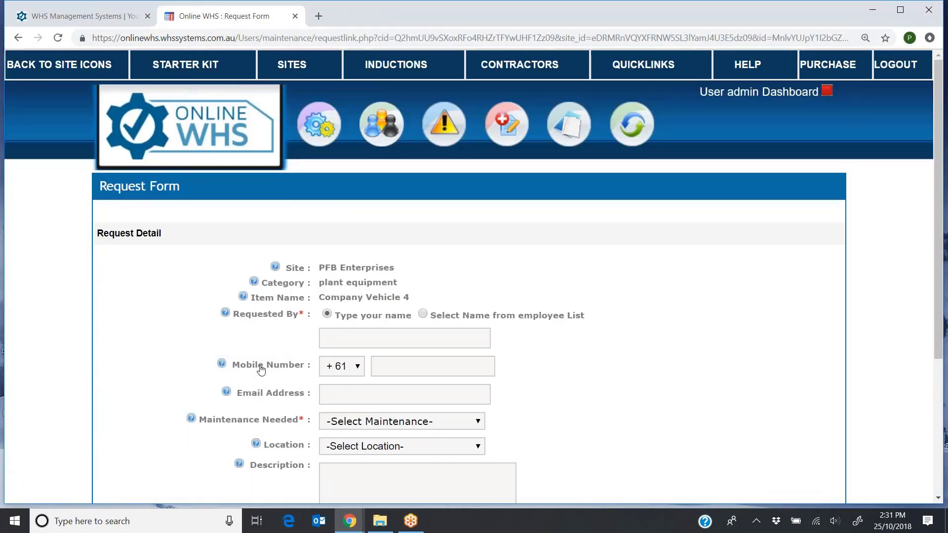
left_click(478, 423)
left_click(479, 423)
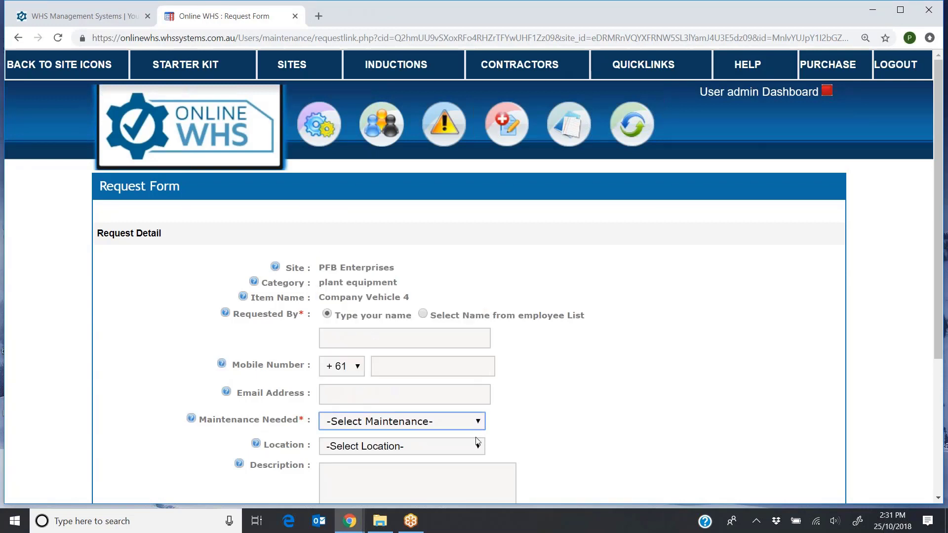
left_click(475, 447)
left_click(475, 447)
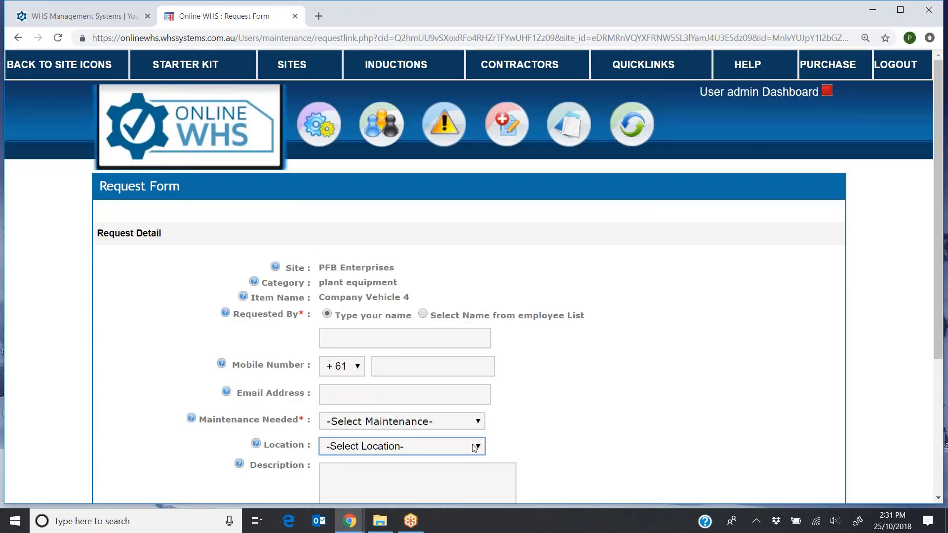
Leave the request form and view the checklist record named "A vehicle checklist" from the Checklists register, down to its checklist items
mouse_move(434, 140)
left_click(441, 188)
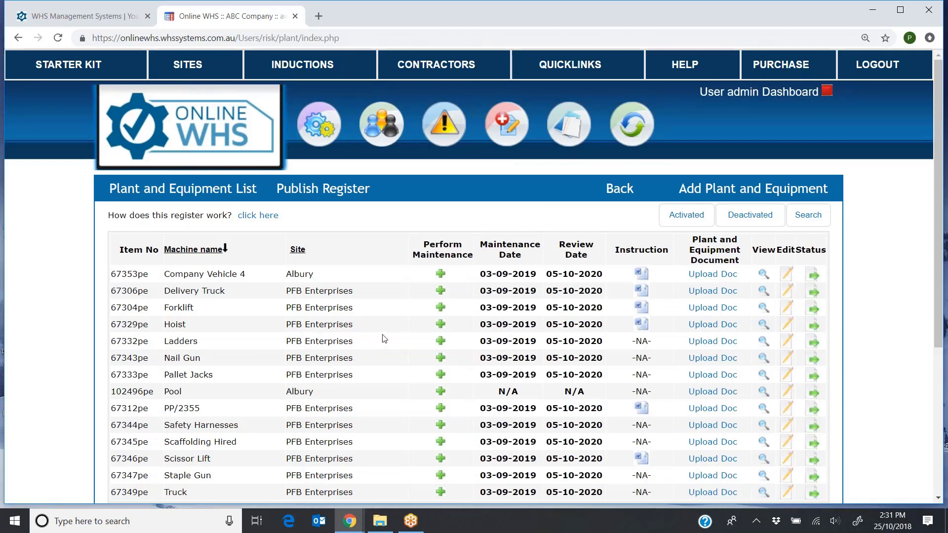
mouse_move(573, 128)
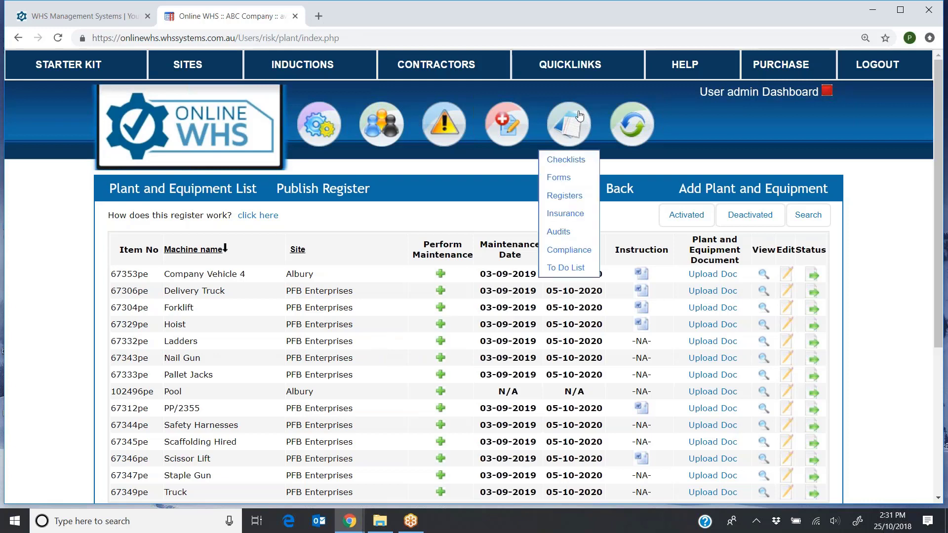
left_click(565, 161)
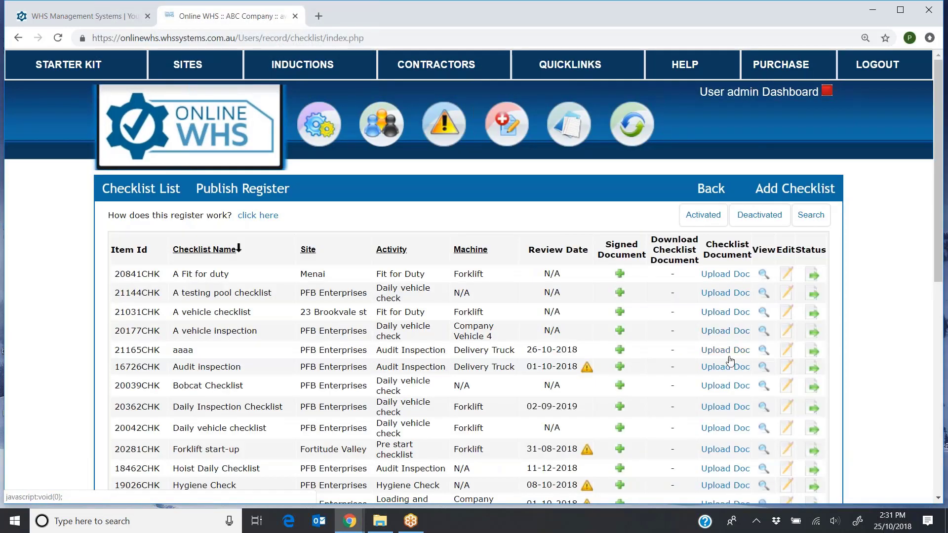
left_click(763, 313)
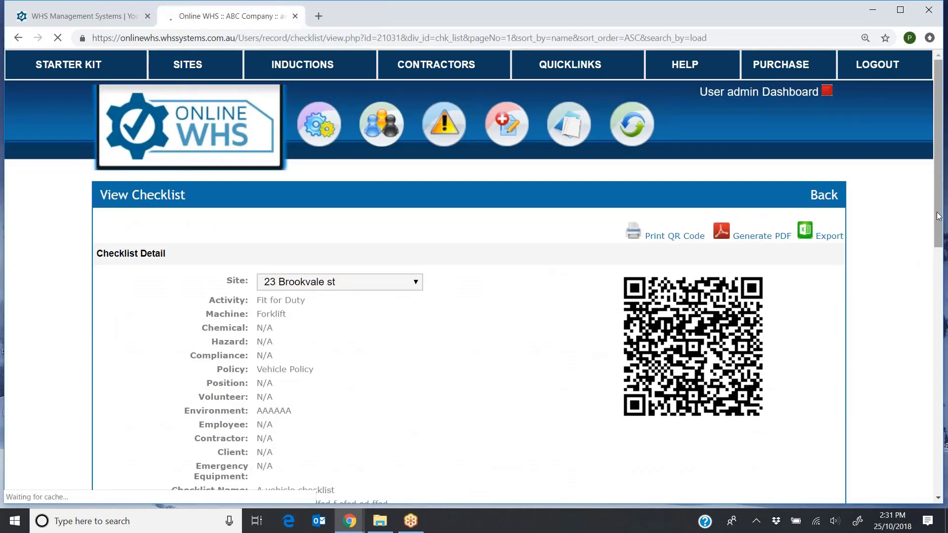
scroll(603, 290, "down", 4)
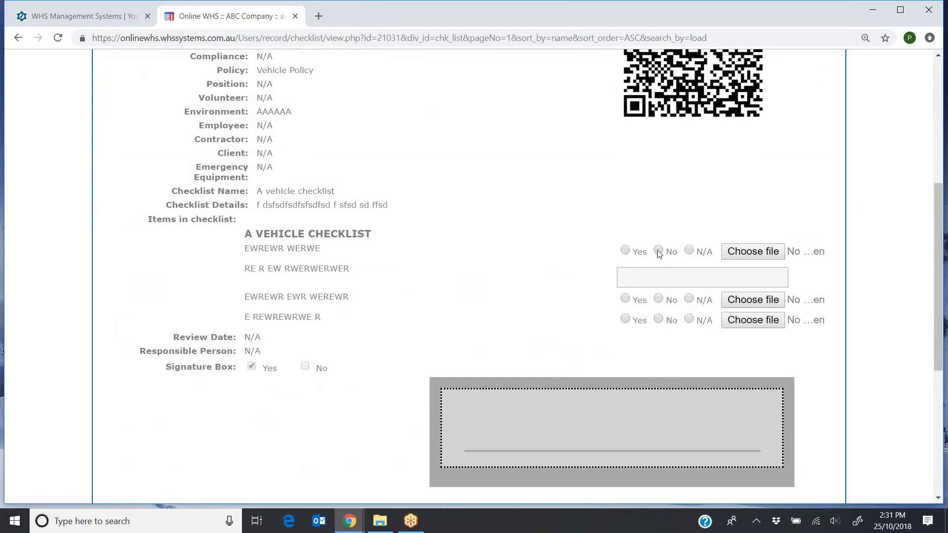
Answer No to the first vehicle checklist item, look at the add action, hazard and maintenance options, and close them without adding anything
left_click(659, 250)
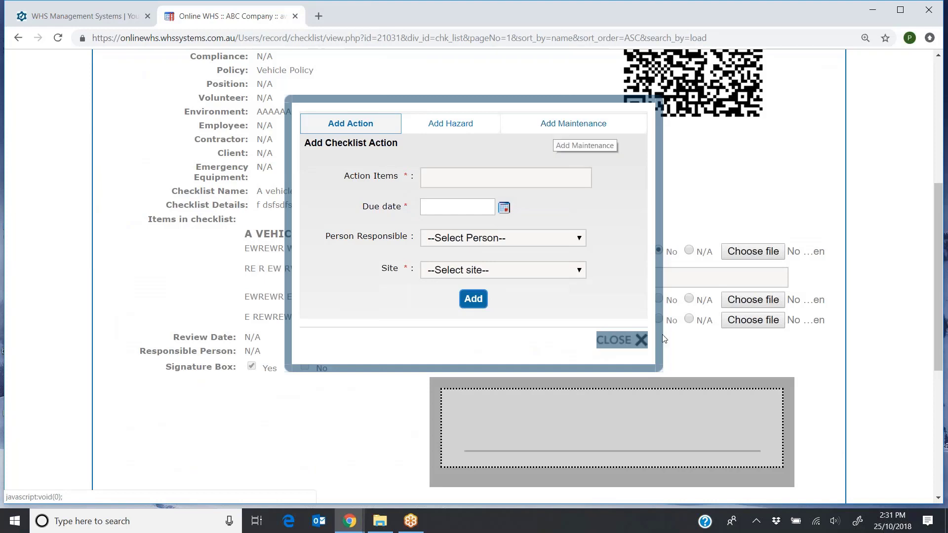
left_click(641, 341)
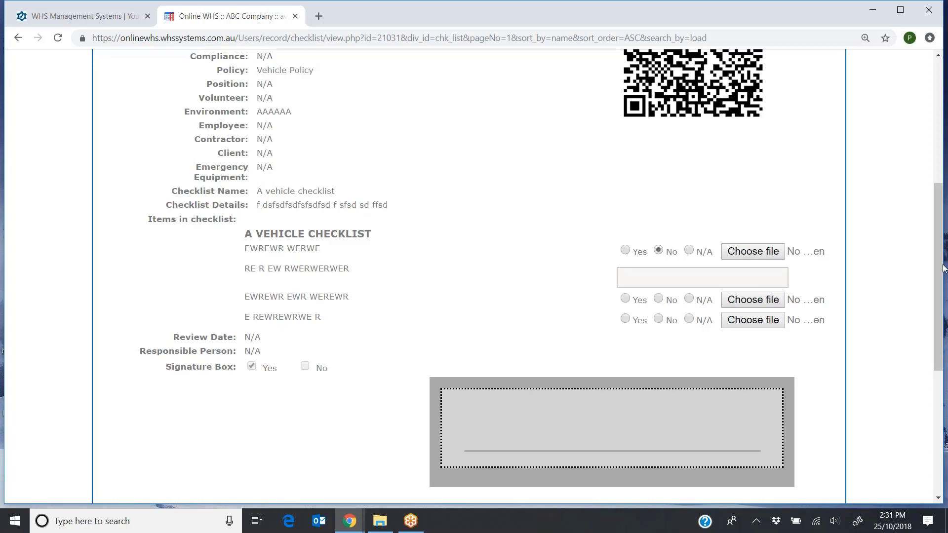
left_click_drag(941, 247, 942, 118)
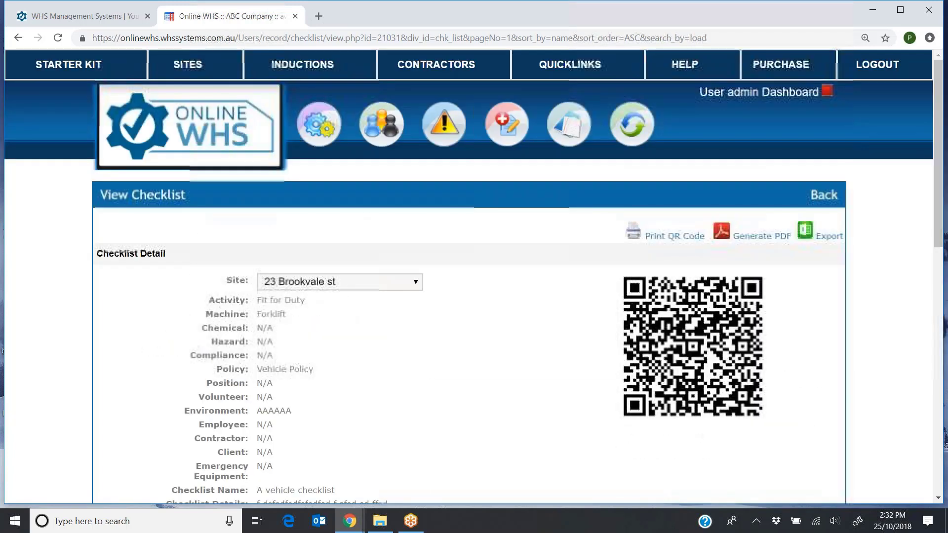
Open the Forklift's record for editing from the Plant and Equipment register, review its details, and return to the register without changes
left_click(553, 66)
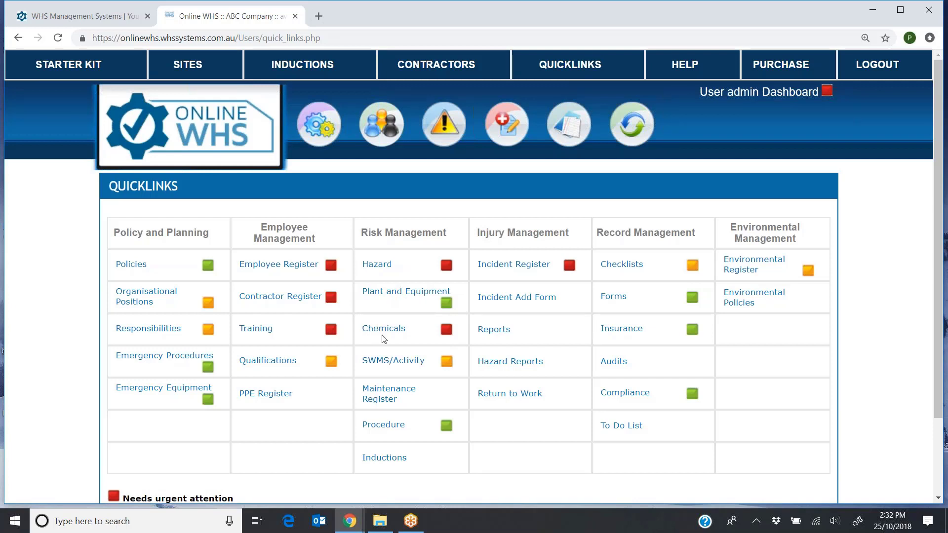
left_click(387, 295)
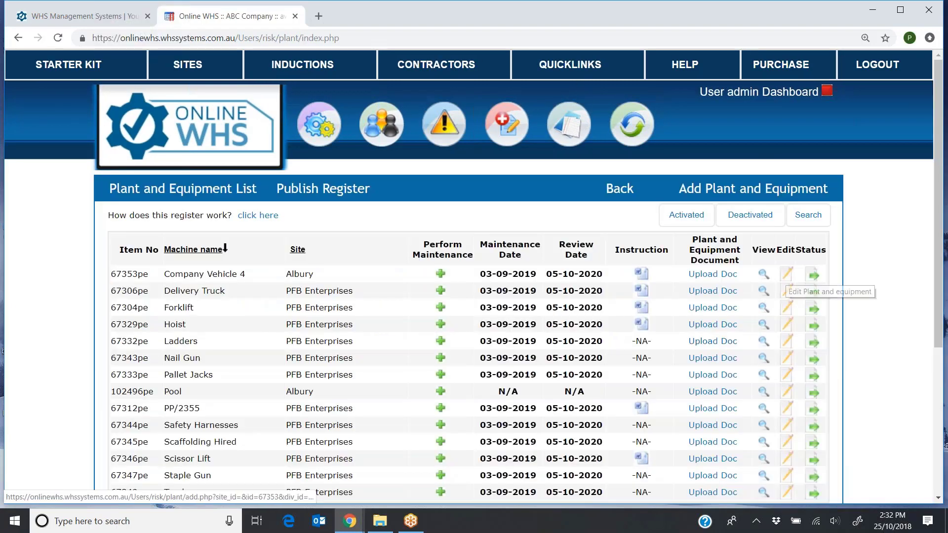
left_click(788, 316)
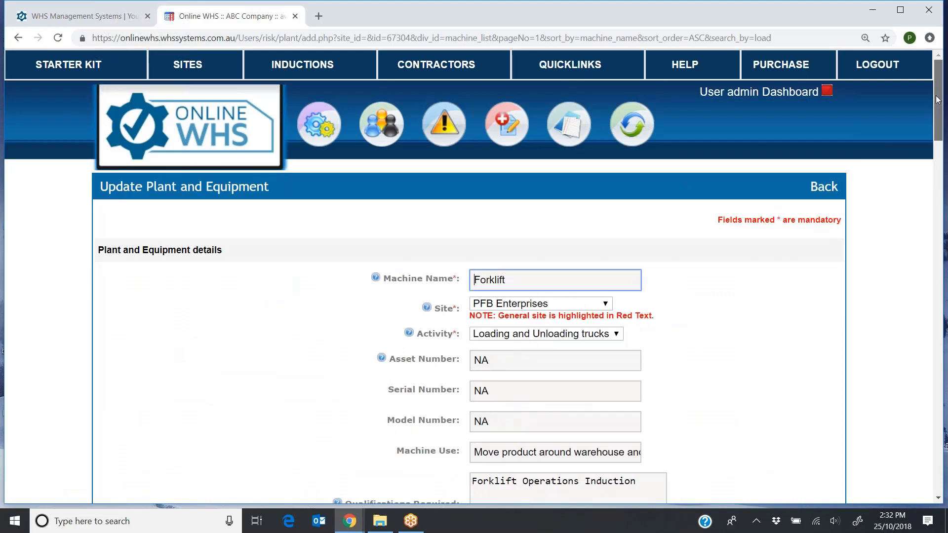
scroll(933, 107, "down", 2)
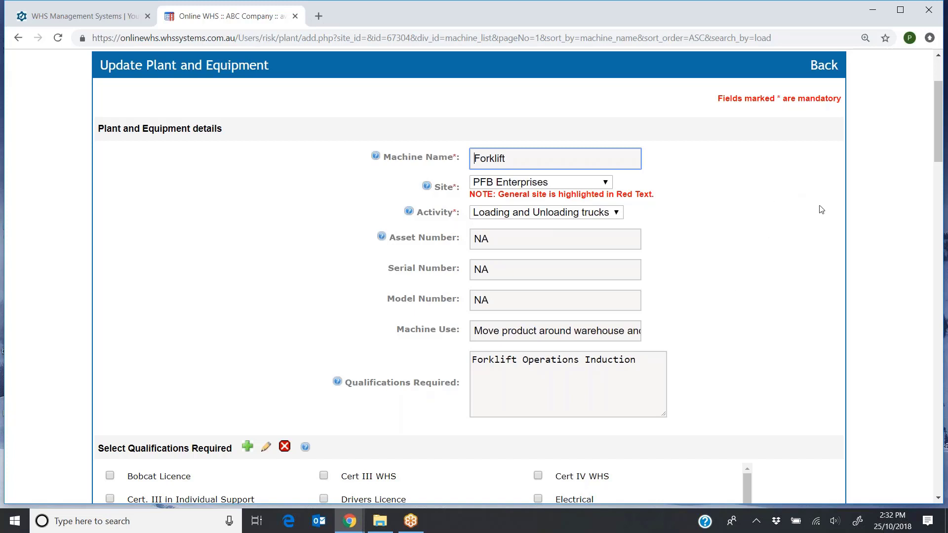
left_click(823, 69)
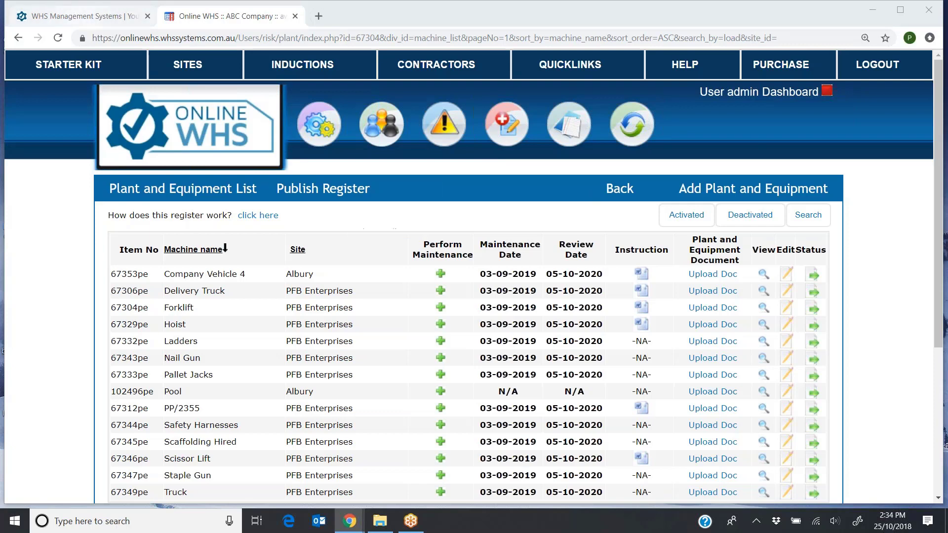
Look at the demonstration booking option on the WHS Systems website's home page, and return to the Plant and Equipment register
left_click(84, 16)
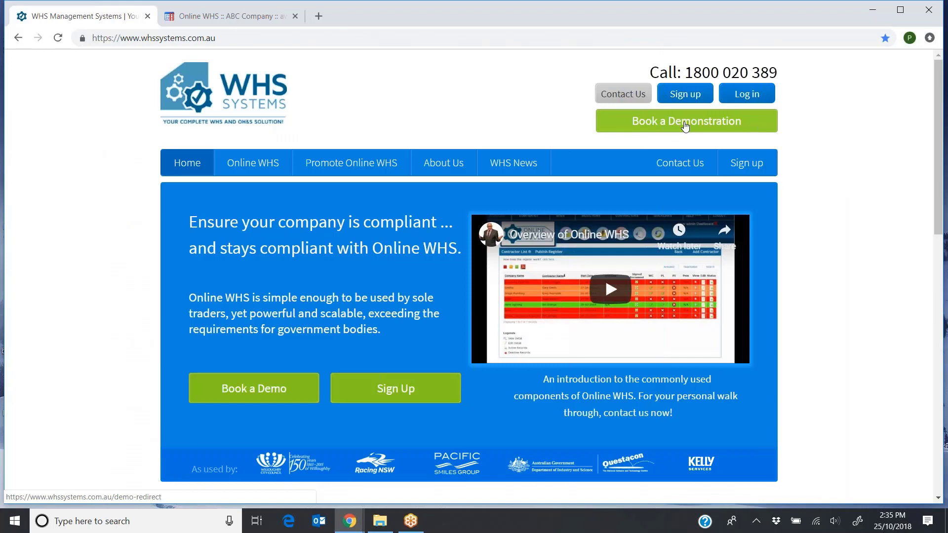
left_click(238, 18)
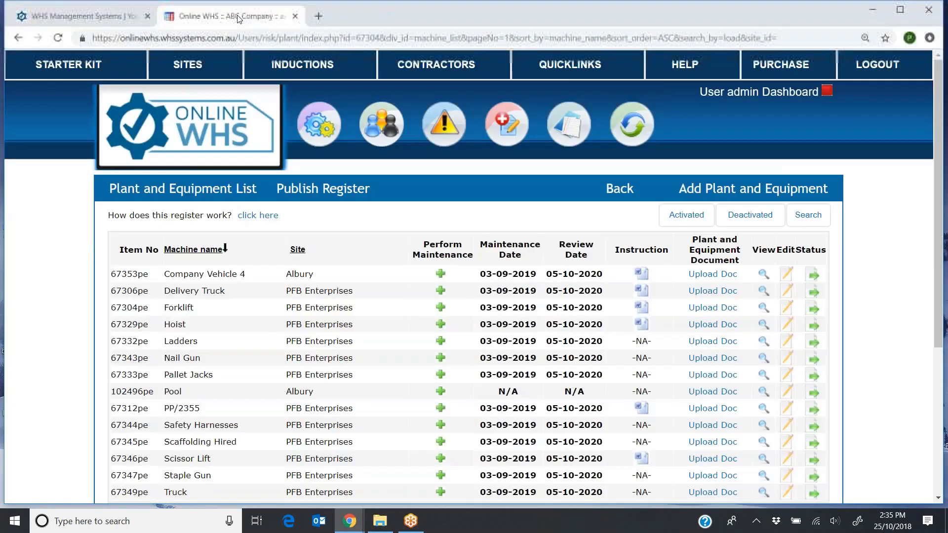